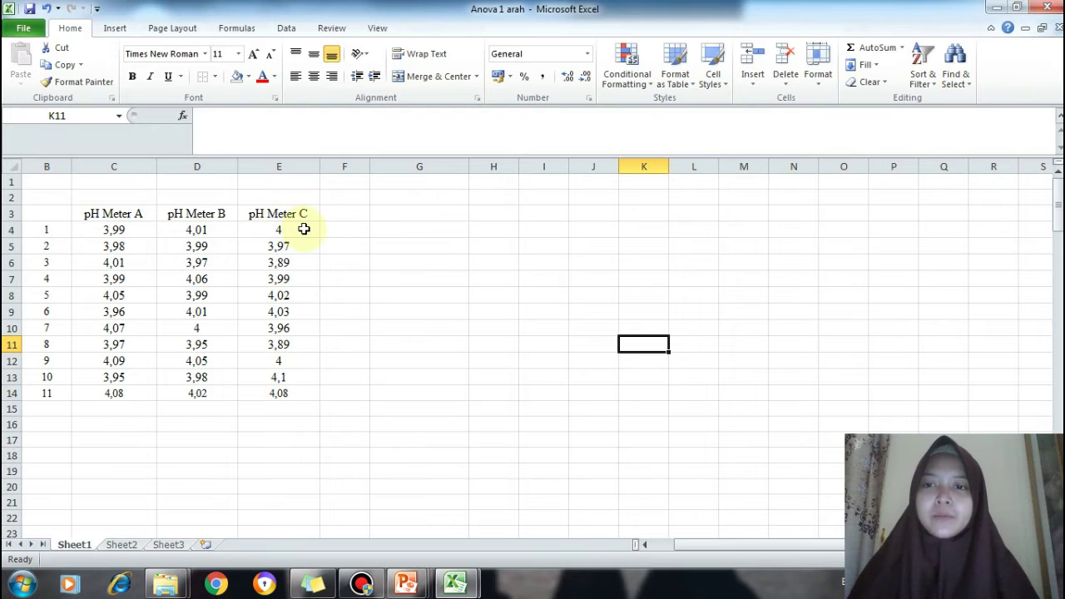
Step: Start a single-factor ANOVA using the pH Meter A, B and C data with headers, C3:E14, as the input range
click(391, 218)
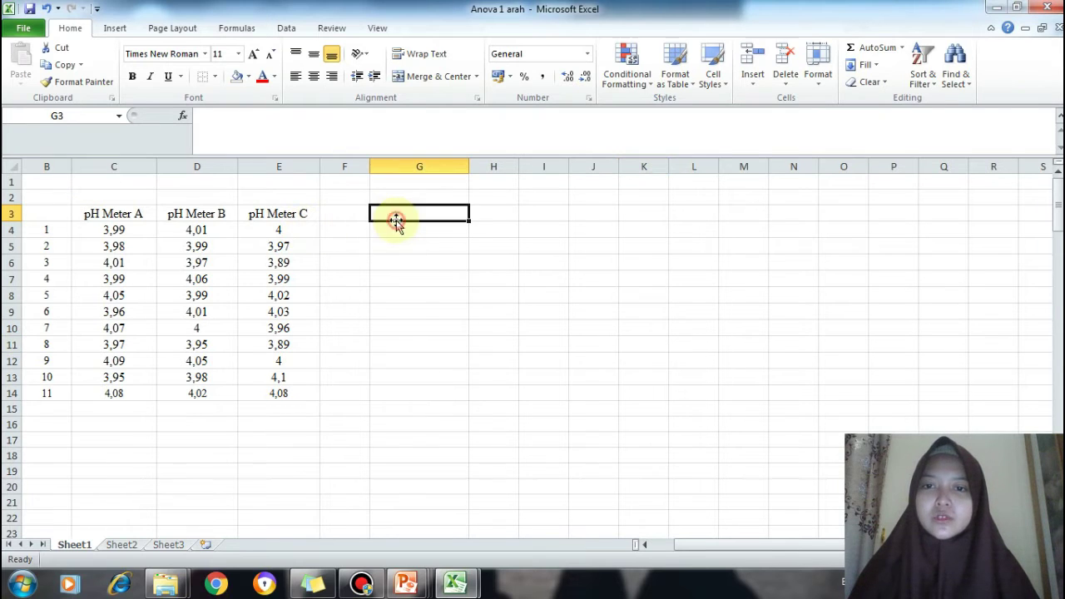
click(287, 30)
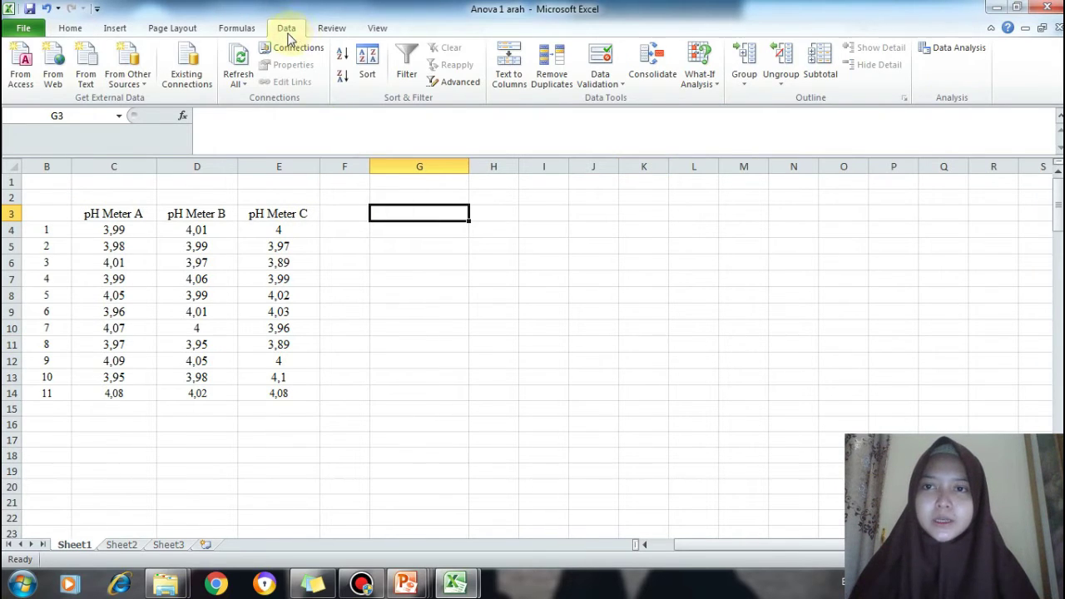
click(931, 49)
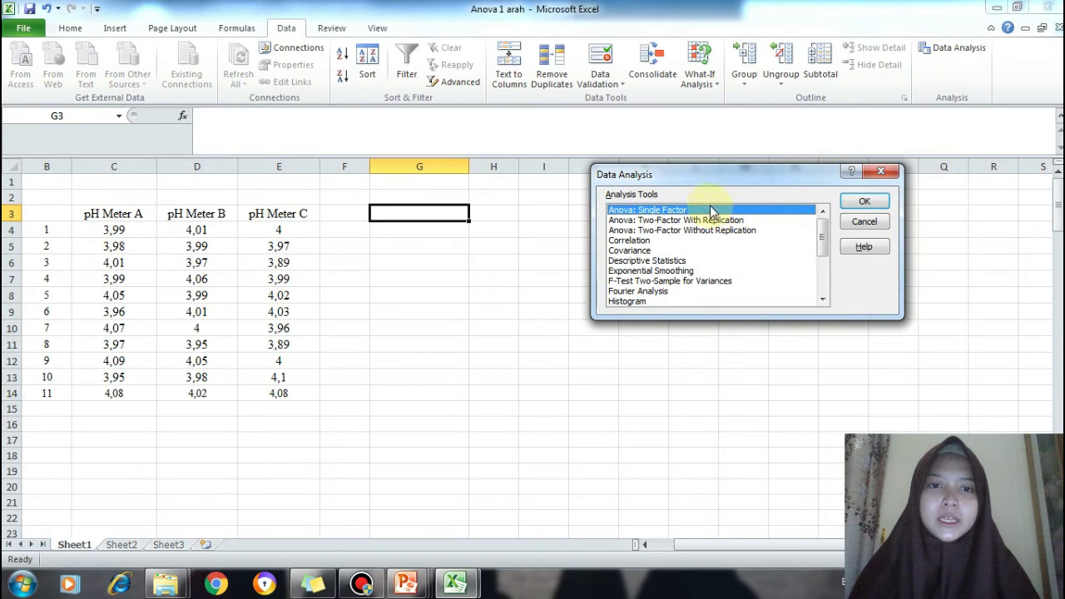
click(865, 200)
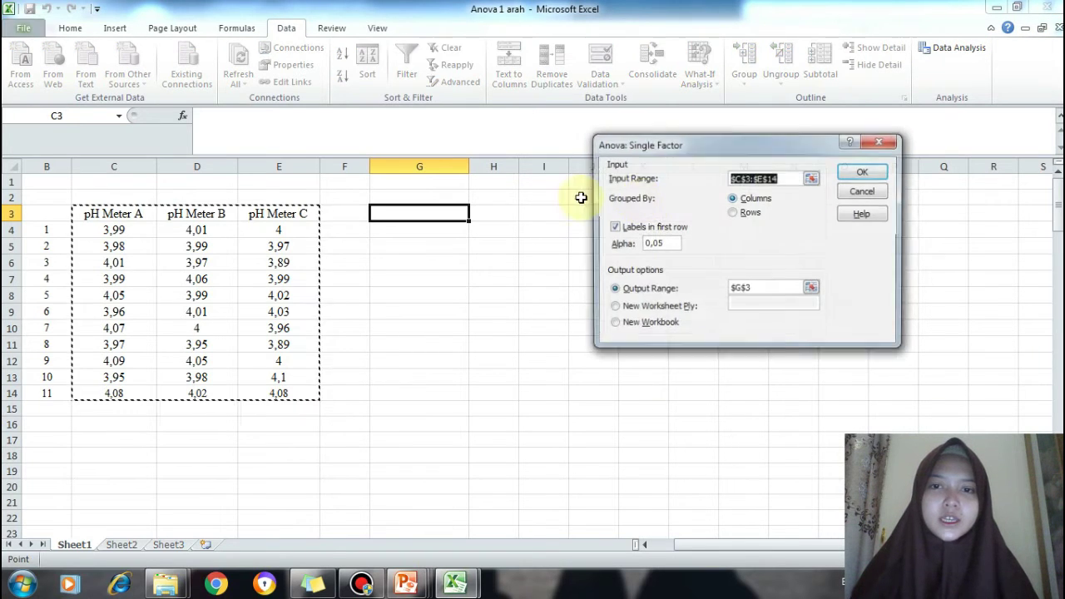
key(BackSpace)
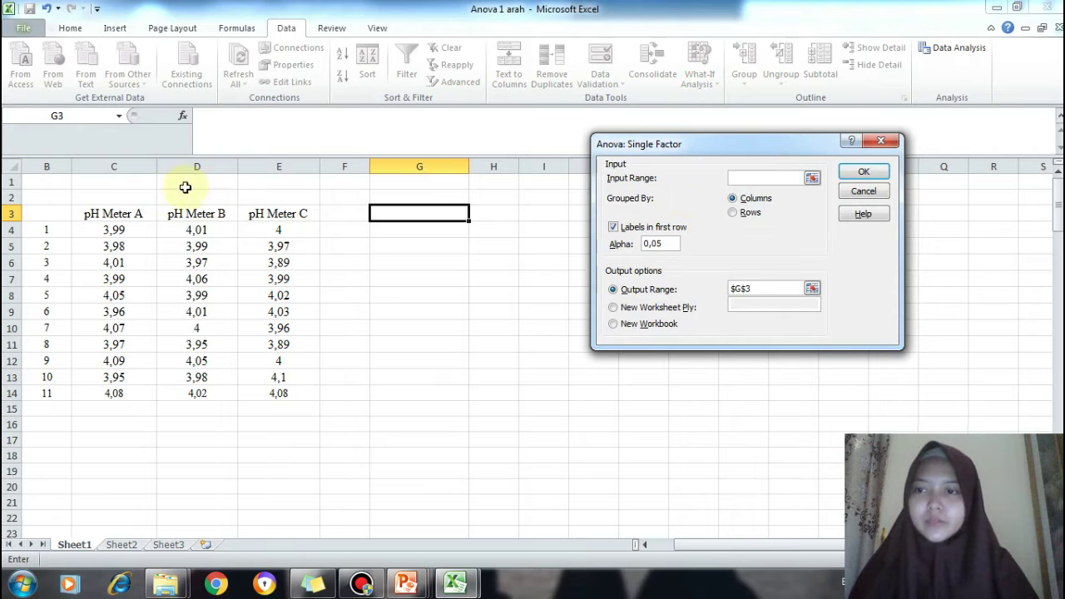
drag(122, 210, 279, 393)
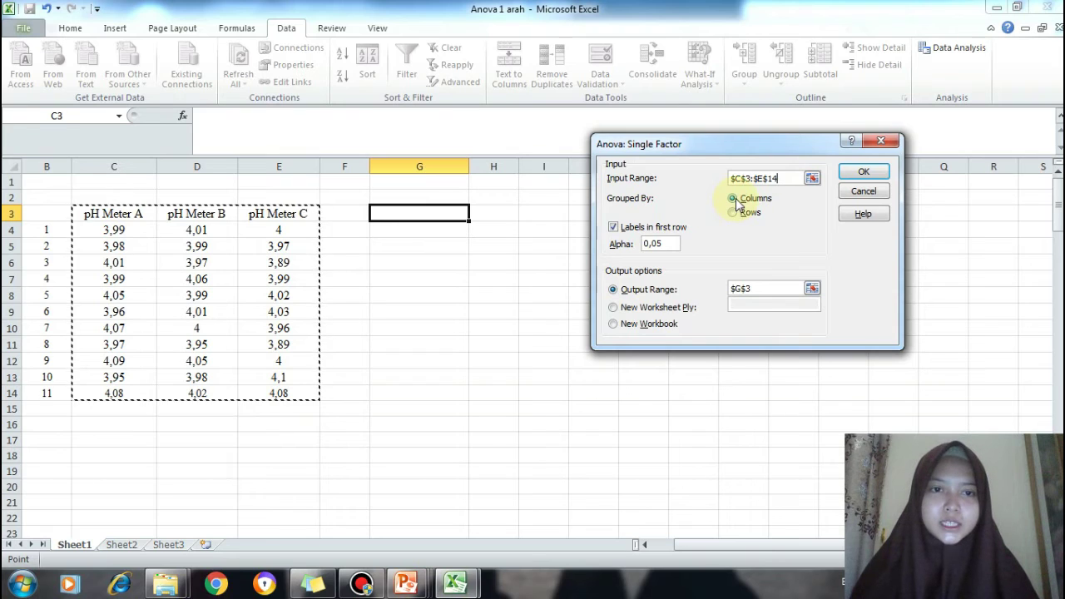
Step: Keep the first row as labels, set the ANOVA output range to cell G3, and run the analysis
click(613, 228)
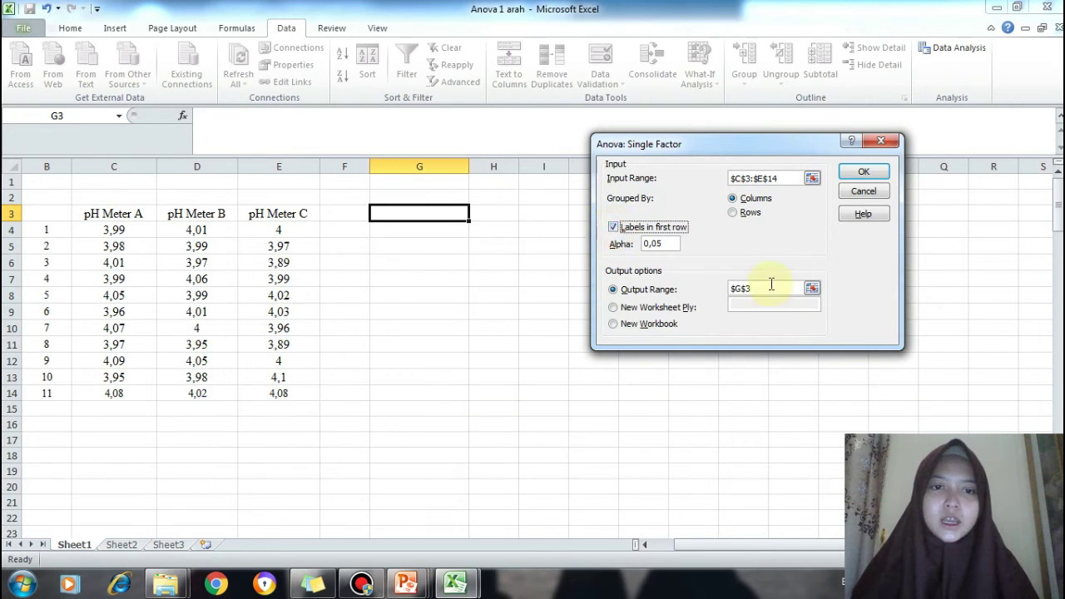
click(765, 288)
key(BackSpace)
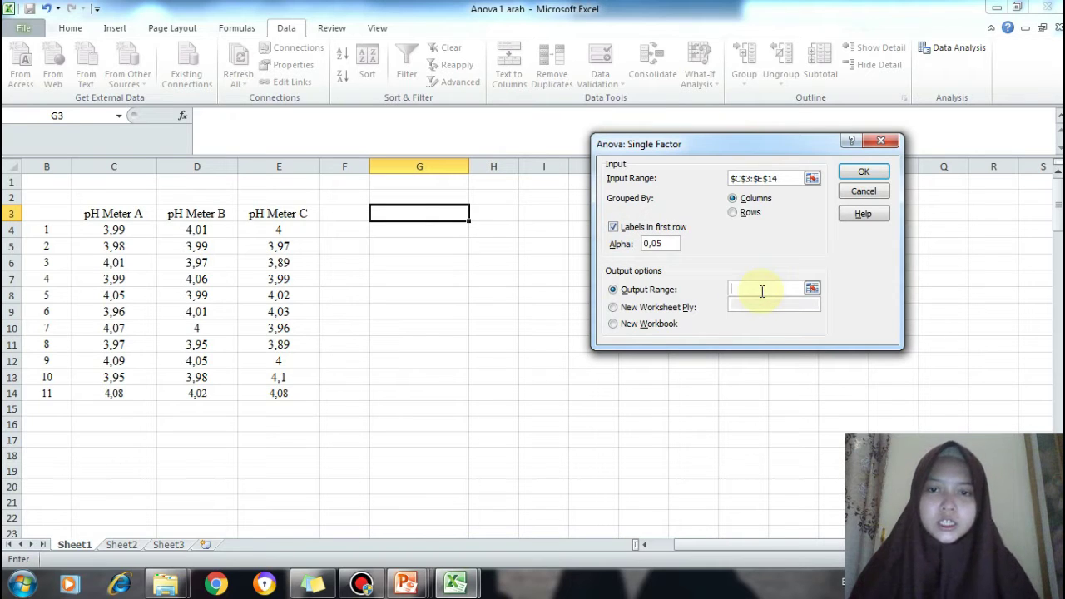
click(429, 214)
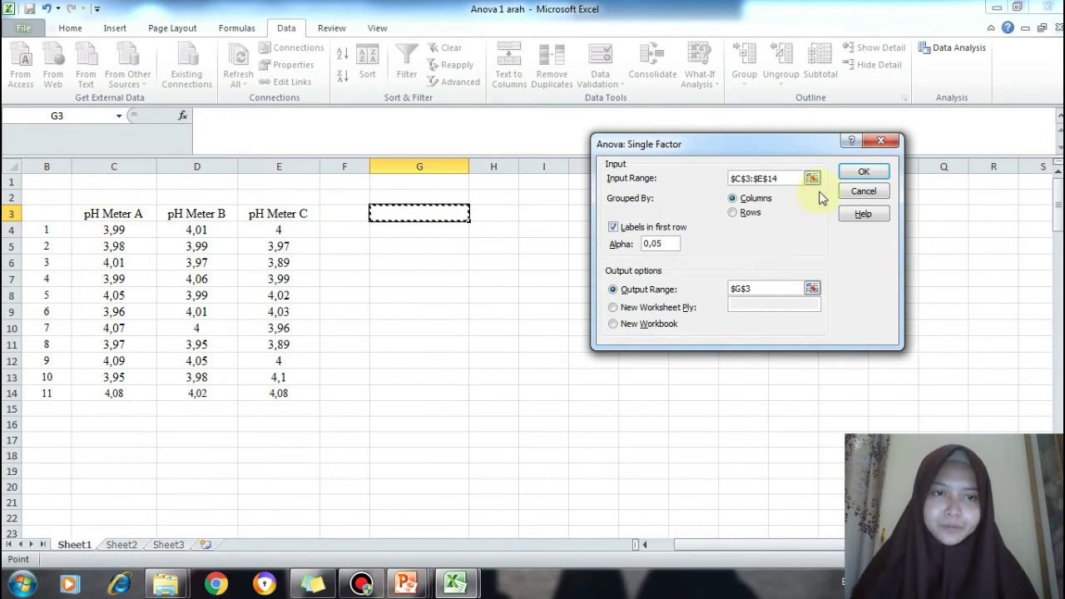
click(863, 172)
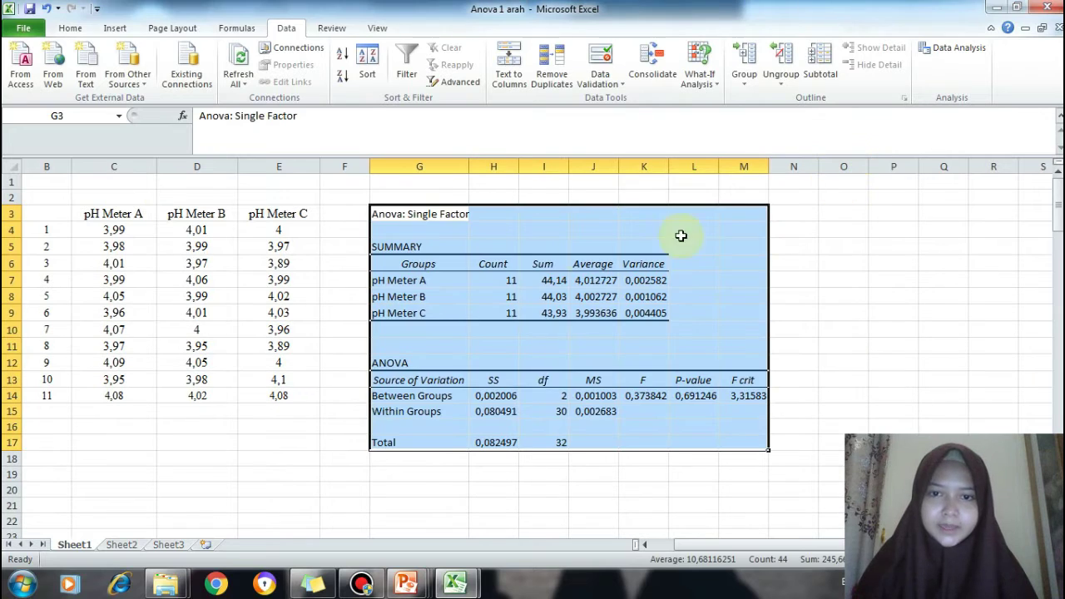
Step: Change the font of the whole ANOVA output to Times New Roman
click(76, 28)
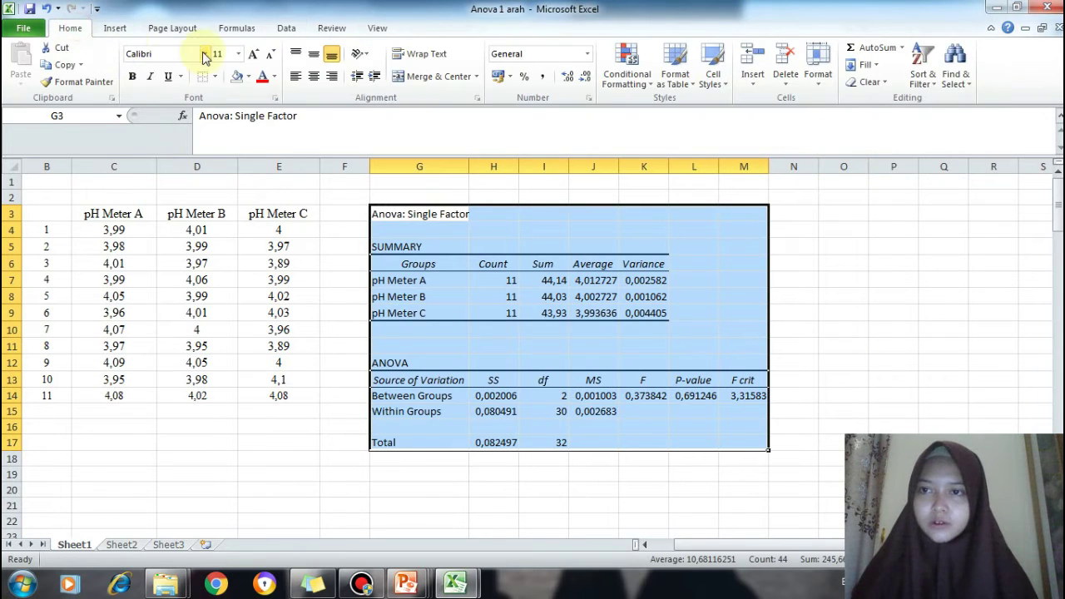
click(167, 54)
text(Times New Roman)
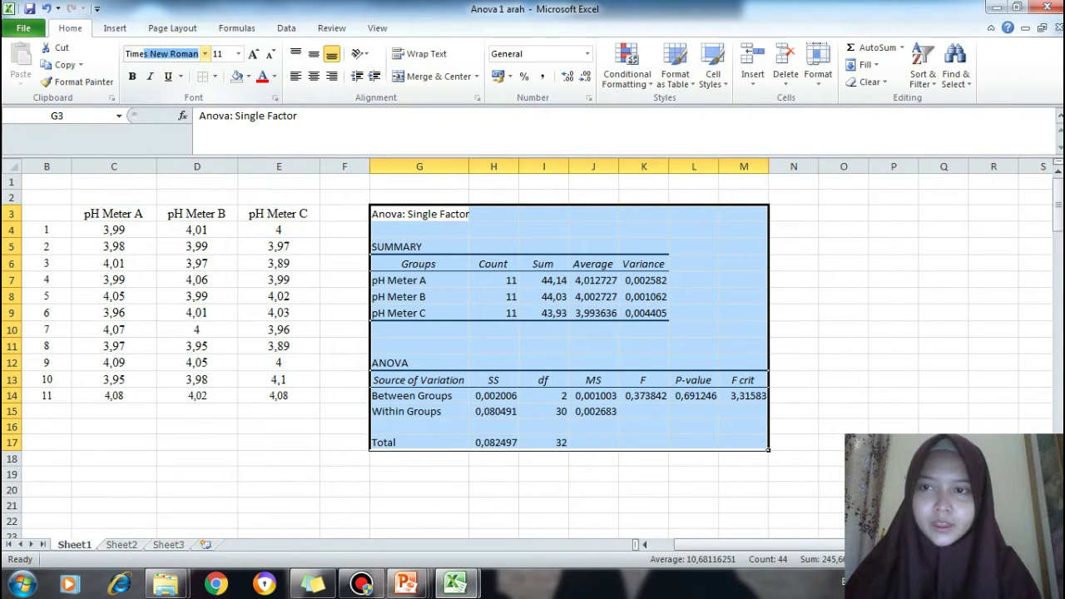
key(Return)
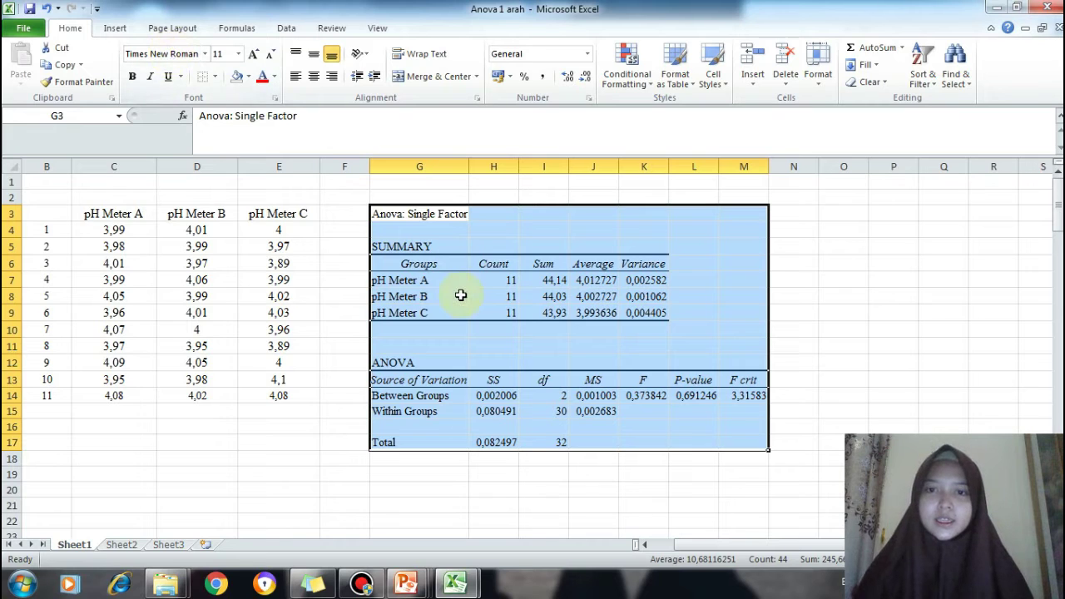
click(478, 332)
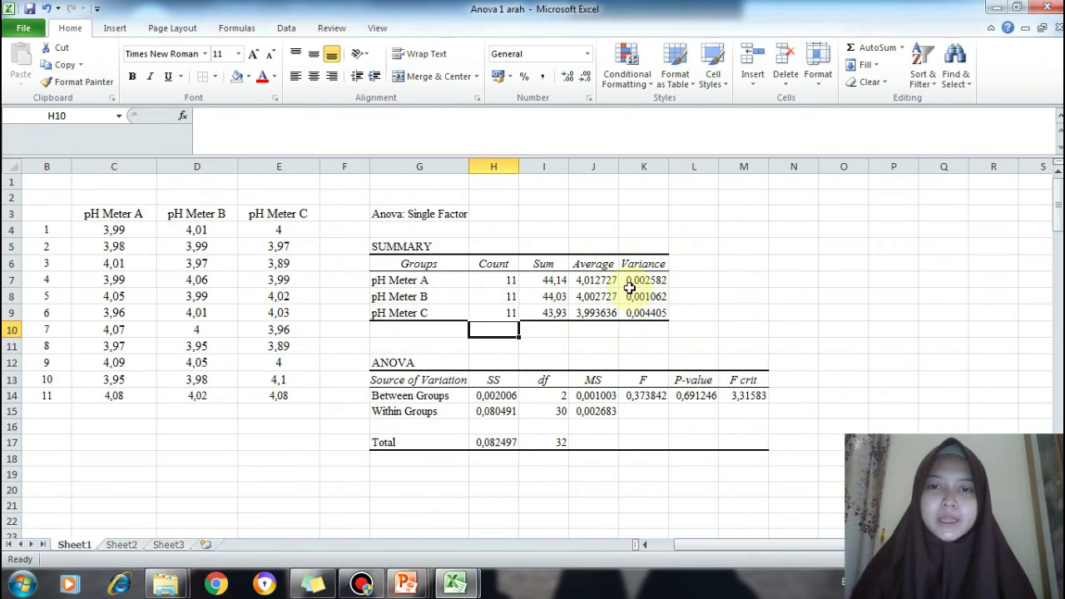
Step: Enter the heading "Uji Hipotesis" in cell G19 below the ANOVA table
click(397, 478)
text(Uji)
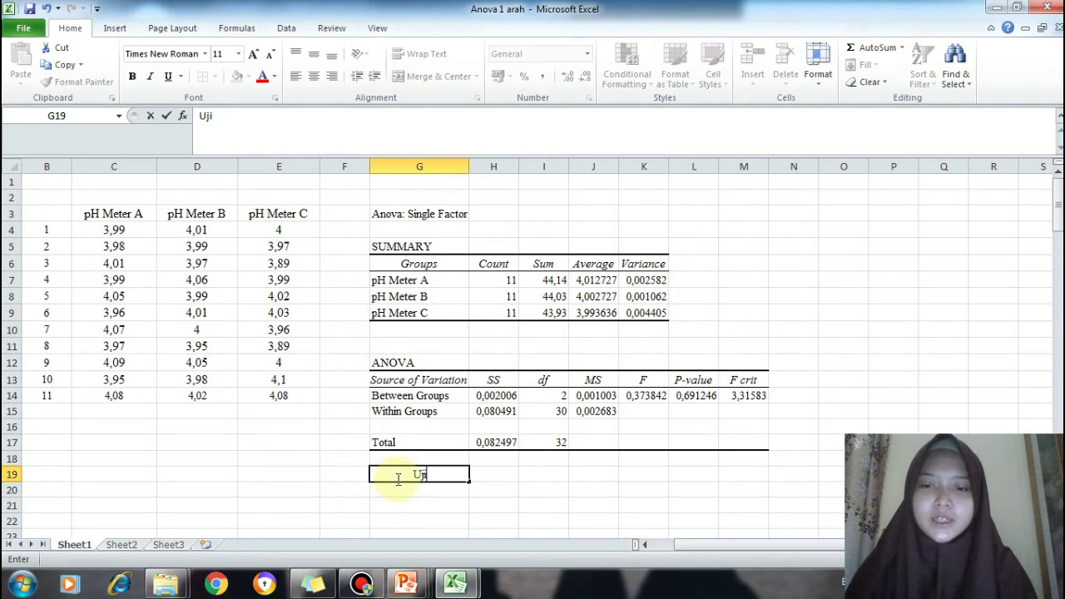
text( Hipotes)
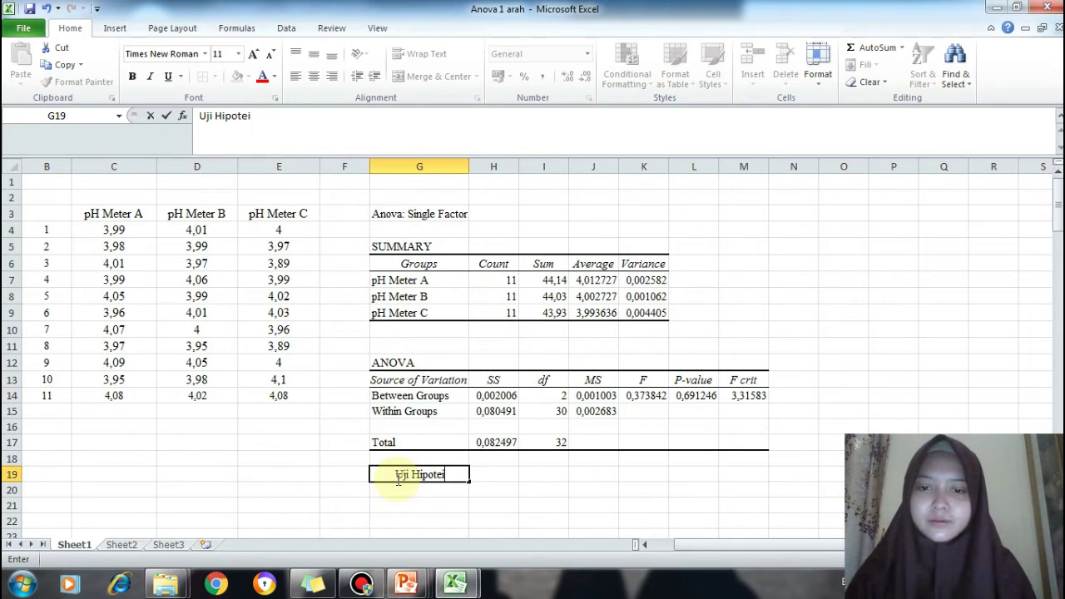
text(is)
Step: Enter "Ho diterima dan H1 ditolak apabila F Hitung < F Tabel" in cell G20
click(407, 490)
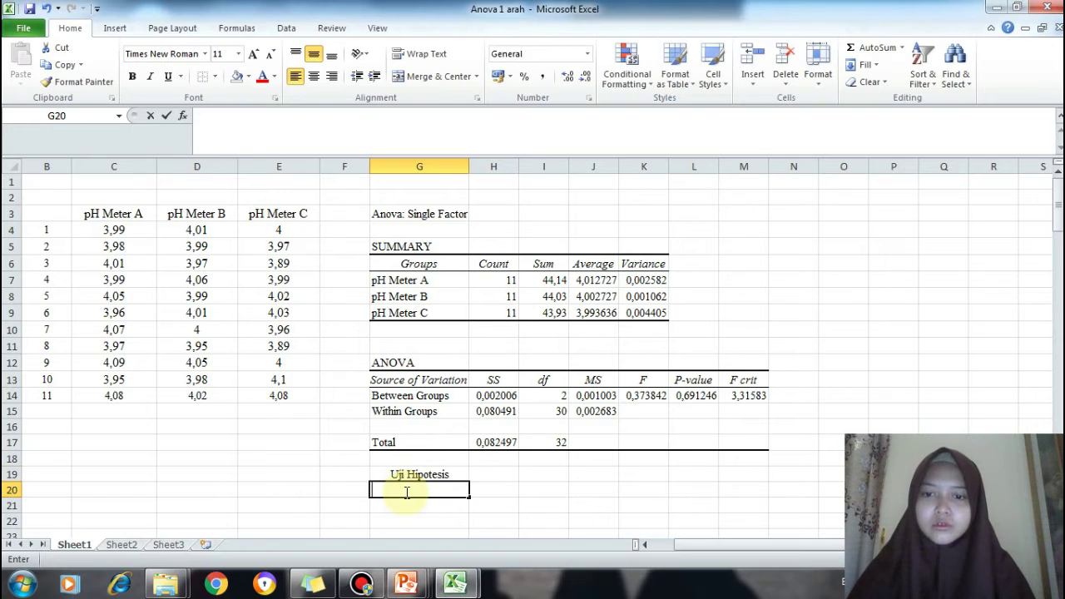
text(Ho)
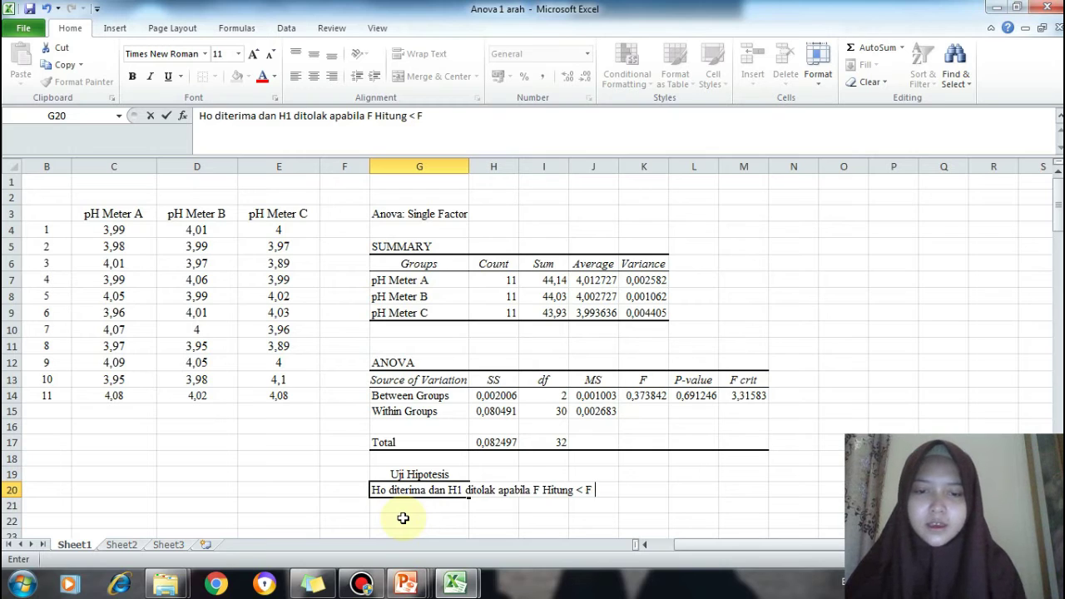
click(396, 504)
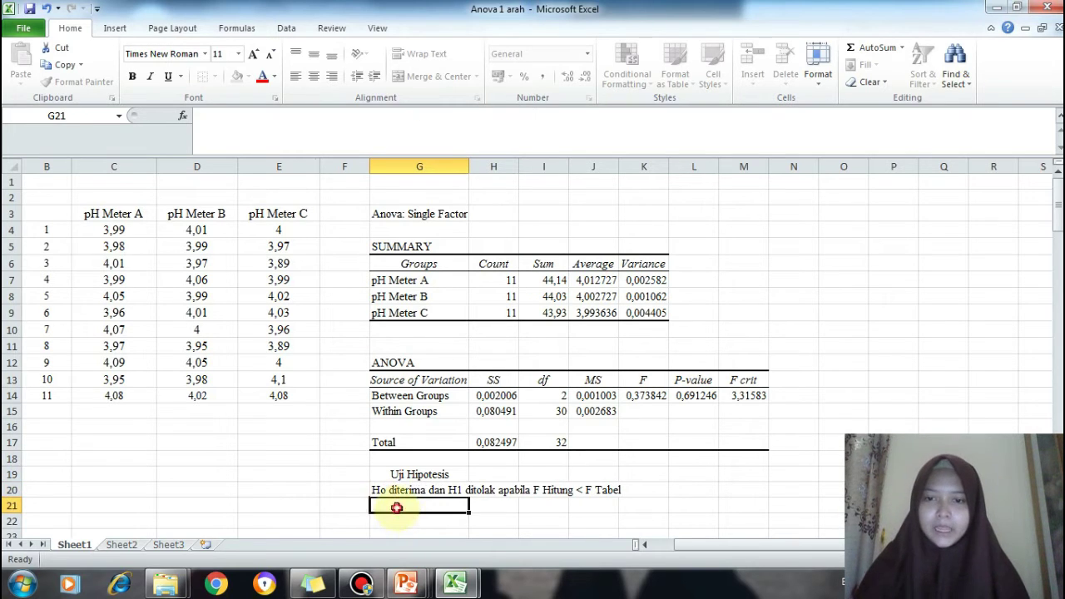
Step: Copy the Ho acceptance statement from row 20 into row 21, starting at G21
drag(374, 490, 600, 490)
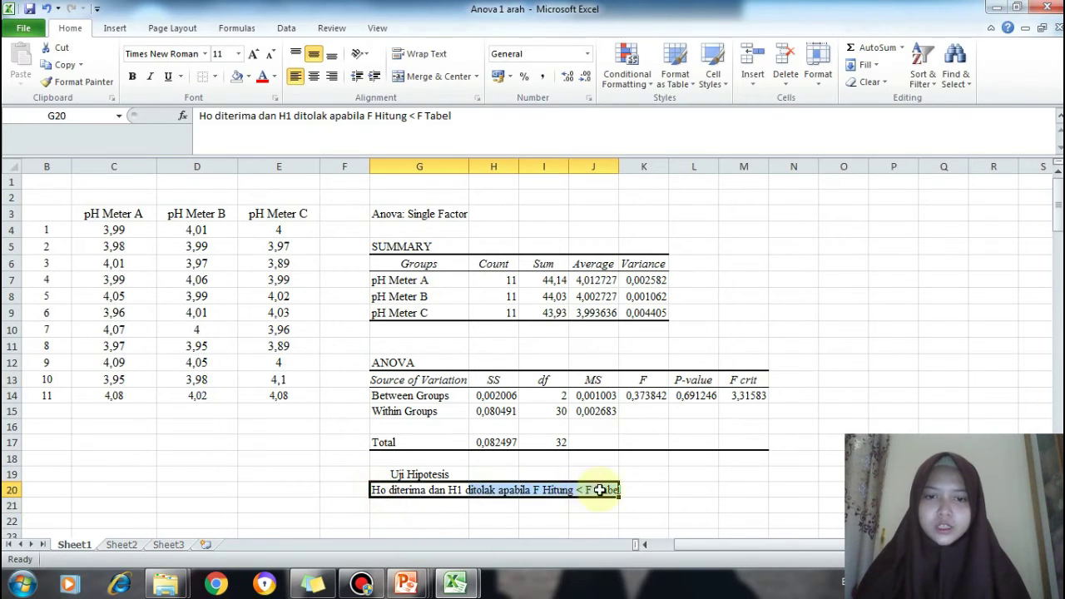
key(ctrl+c)
click(468, 506)
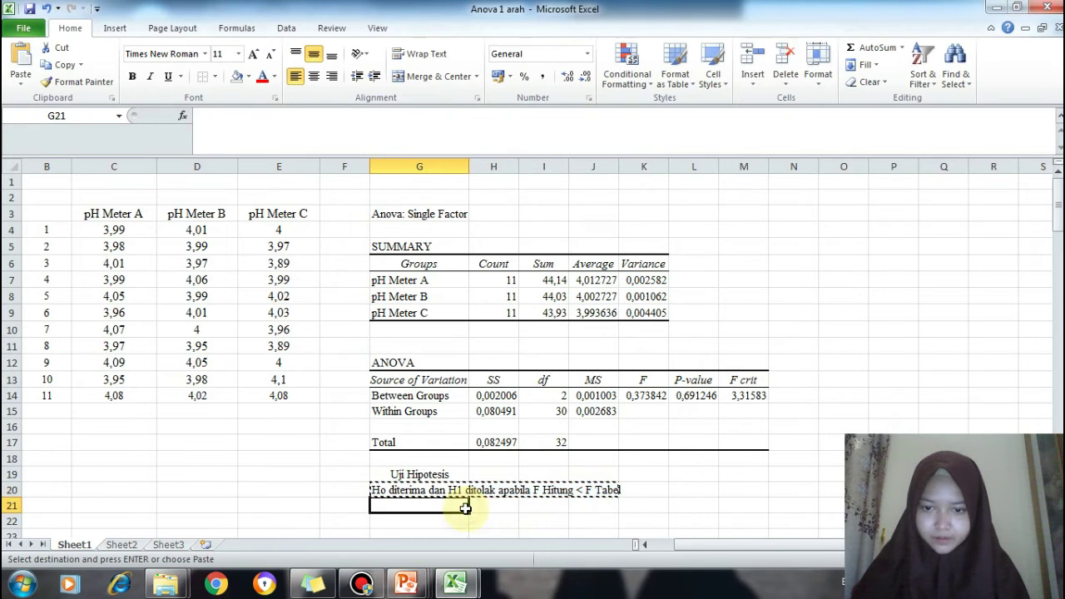
key(ctrl+v)
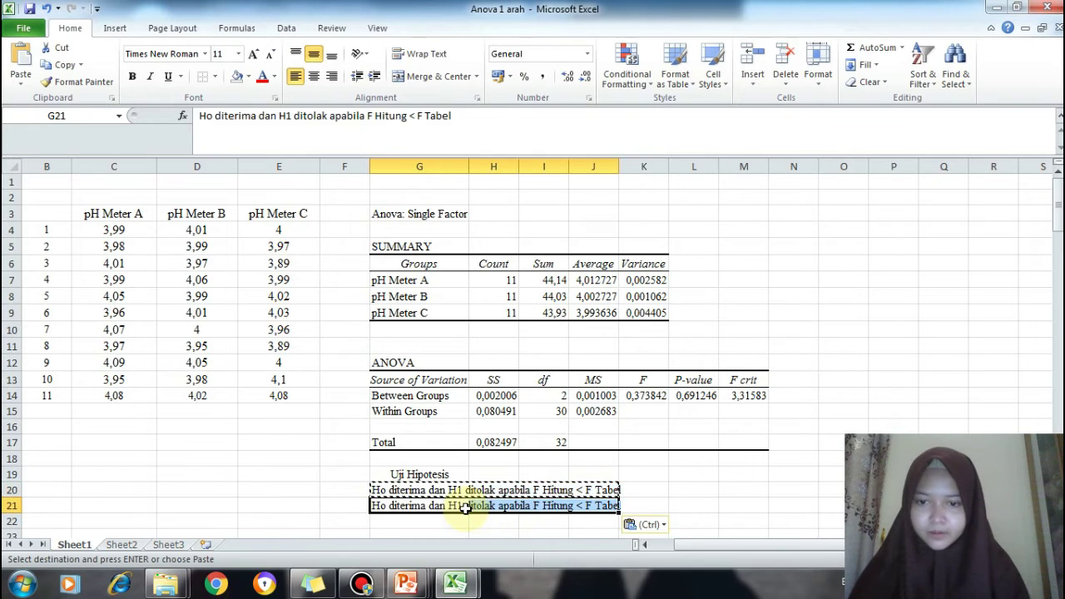
Step: Edit the copied statement in G21 to read "H1 diterima dan Ho ditolak apabila F Hitung >F Tabel"
click(210, 117)
key(BackSpace)
text(1)
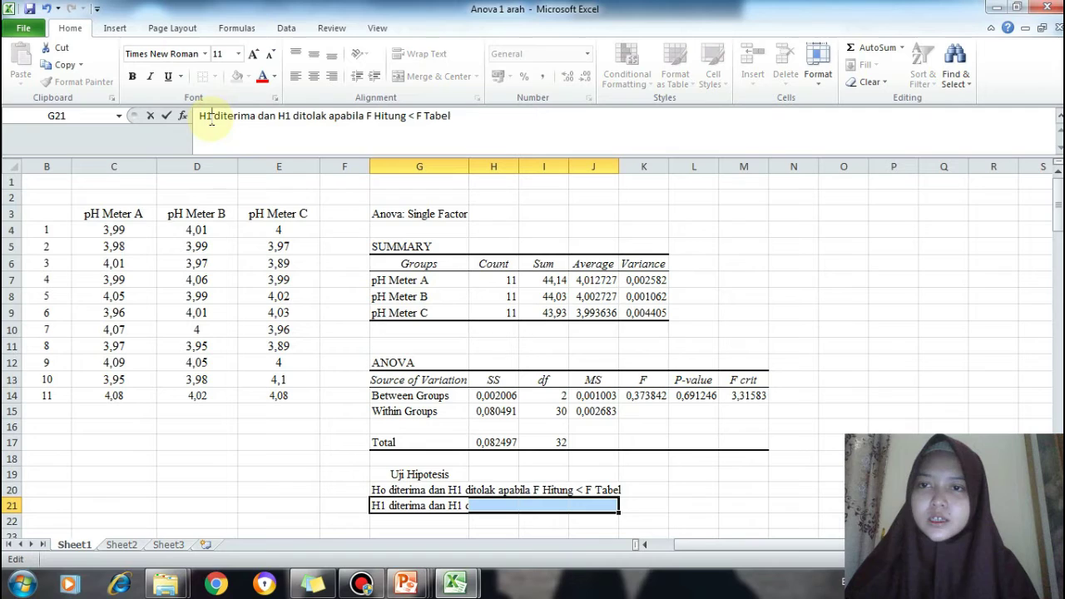
click(289, 117)
key(BackSpace)
text(o)
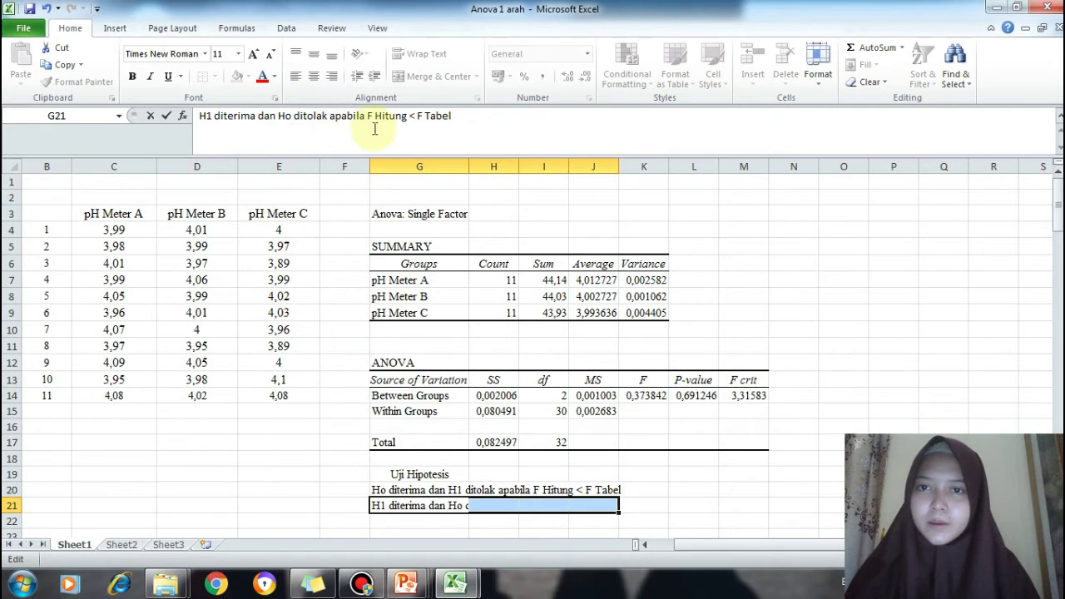
double_click(418, 114)
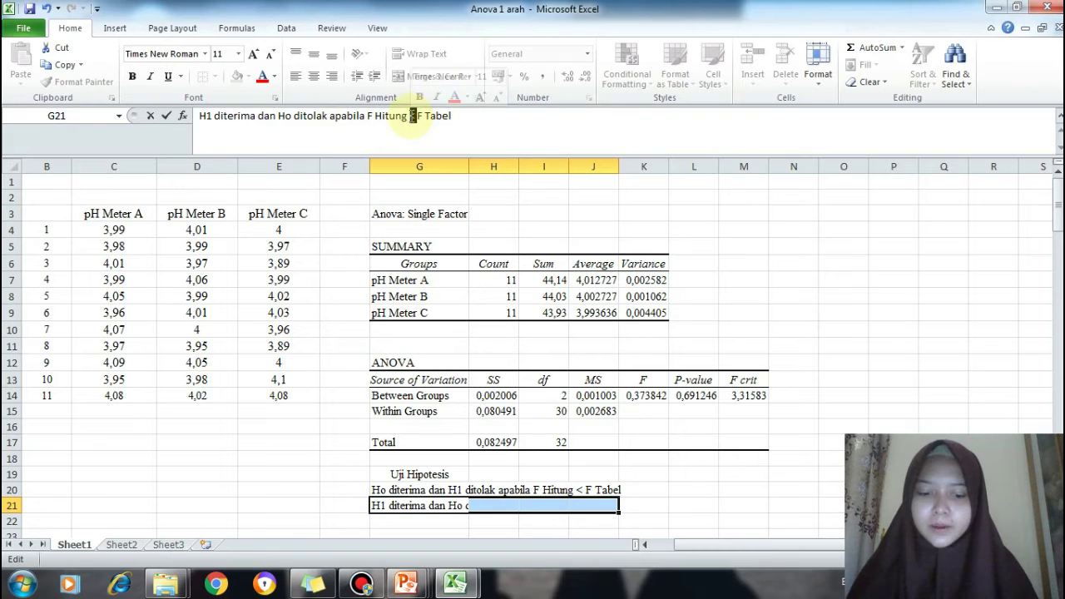
text(>)
click(659, 505)
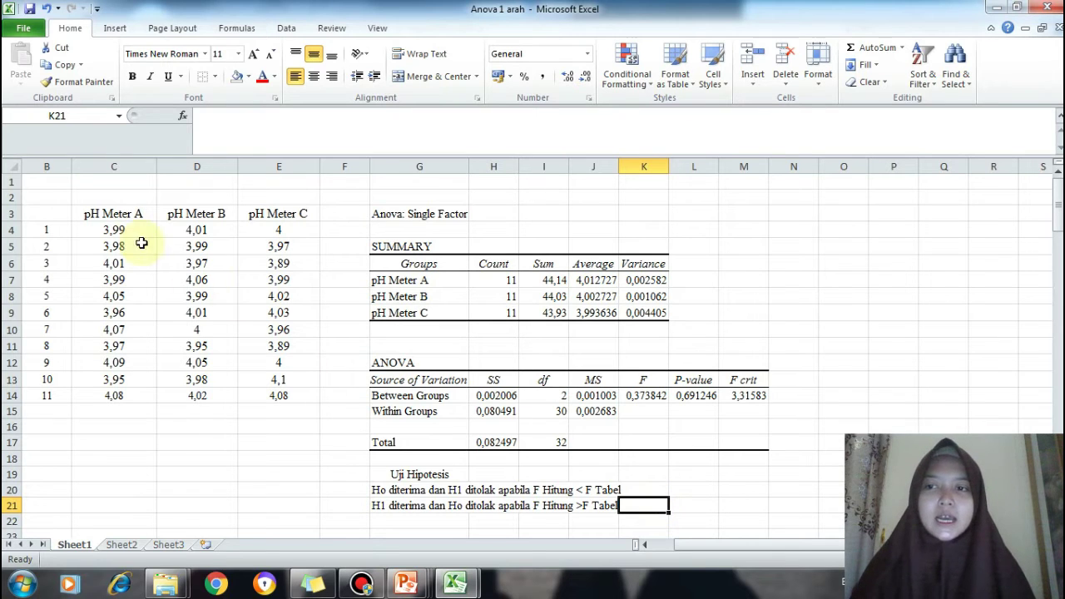
click(57, 214)
drag(56, 214, 265, 394)
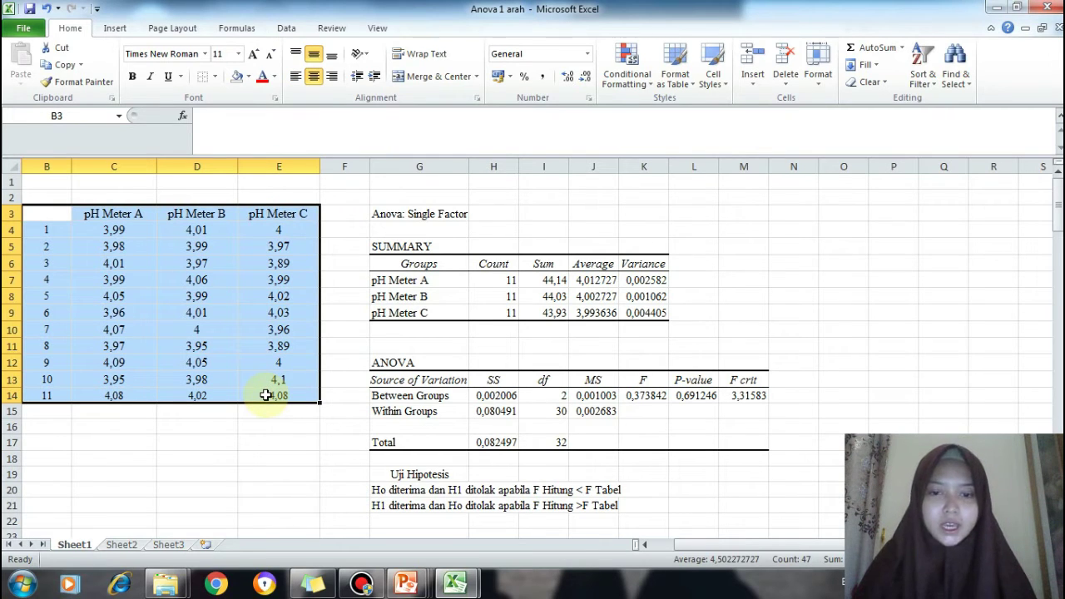
click(379, 511)
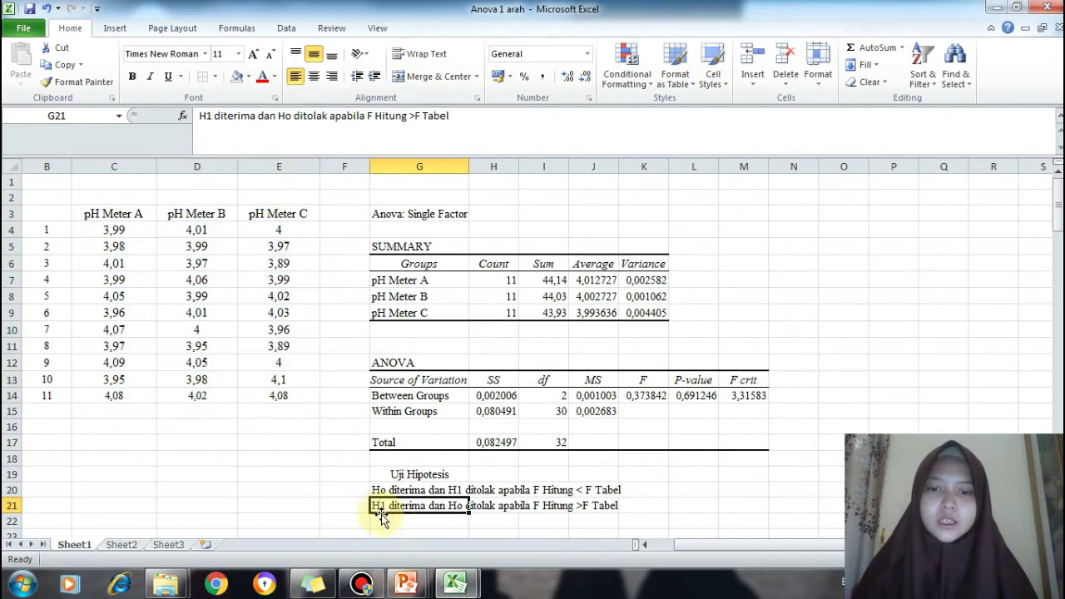
click(488, 522)
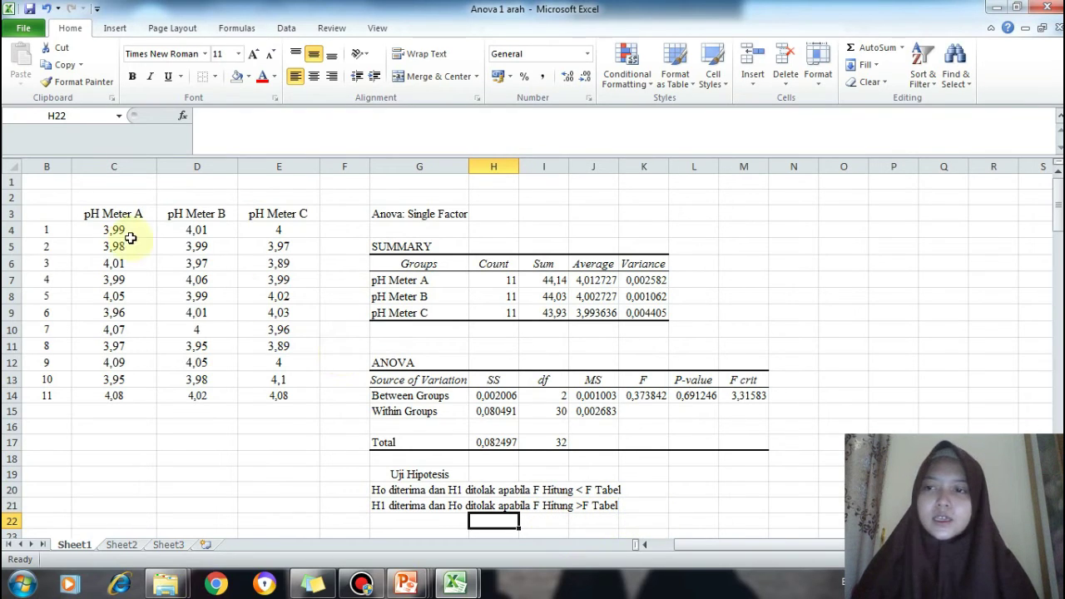
drag(64, 209, 262, 397)
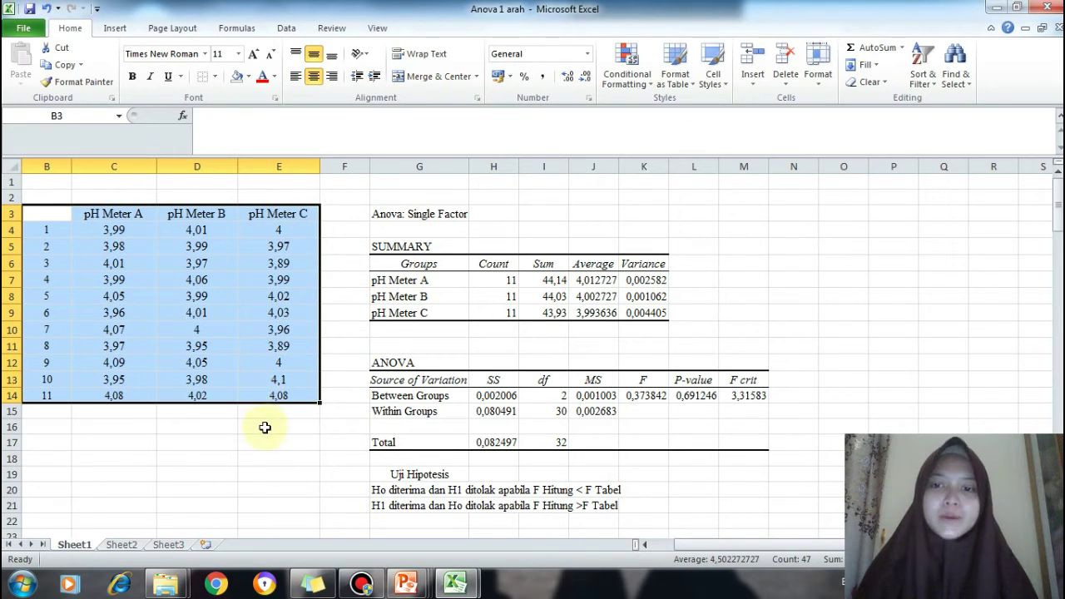
click(264, 428)
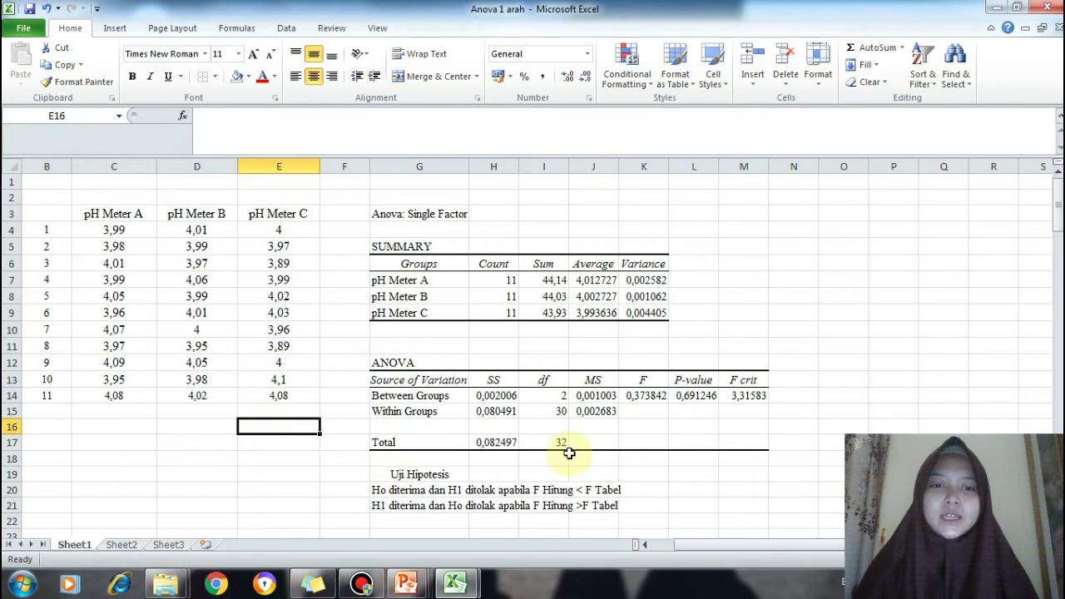
Step: Fill the F column of the ANOVA table, K13:K17, with yellow
click(643, 413)
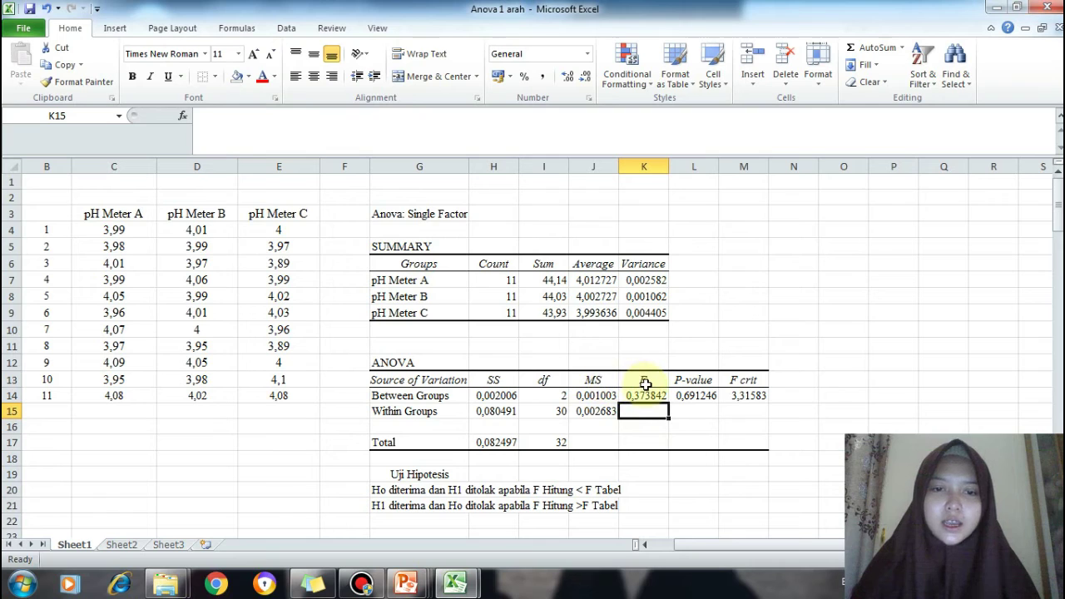
drag(646, 381, 646, 438)
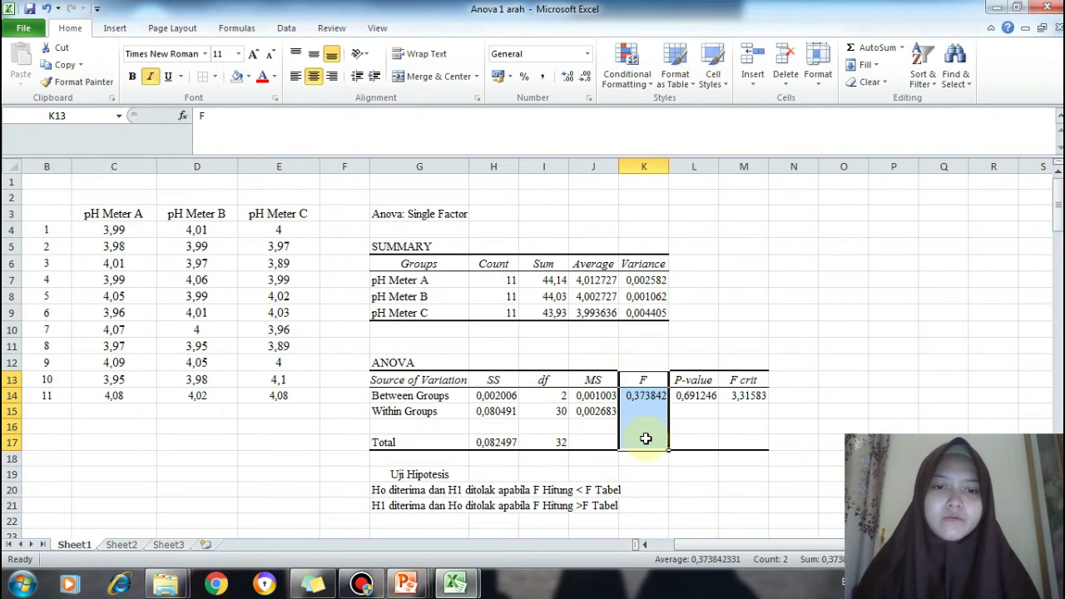
click(252, 75)
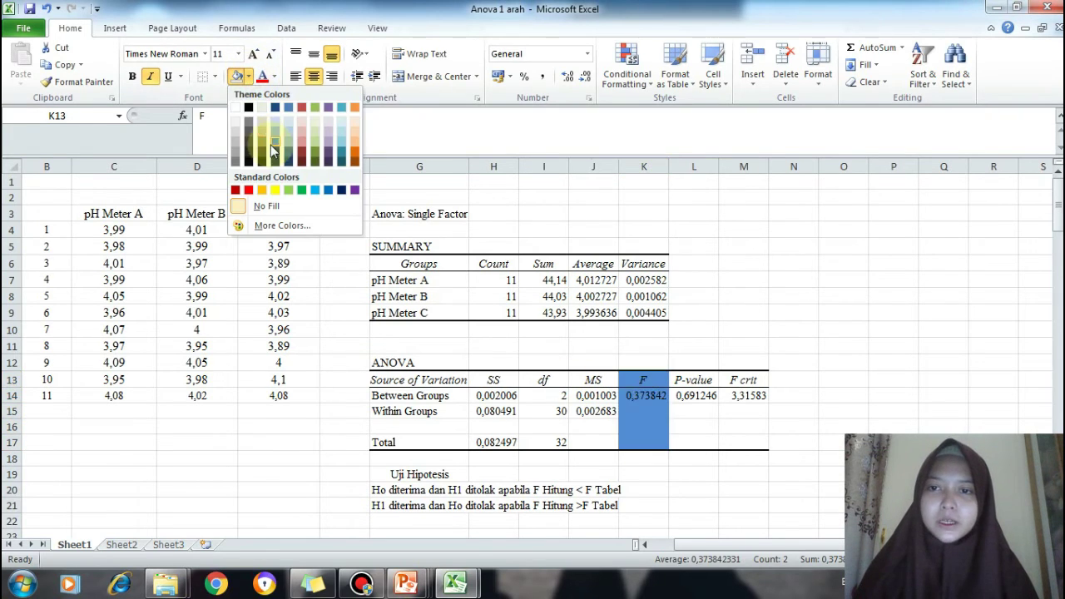
click(275, 189)
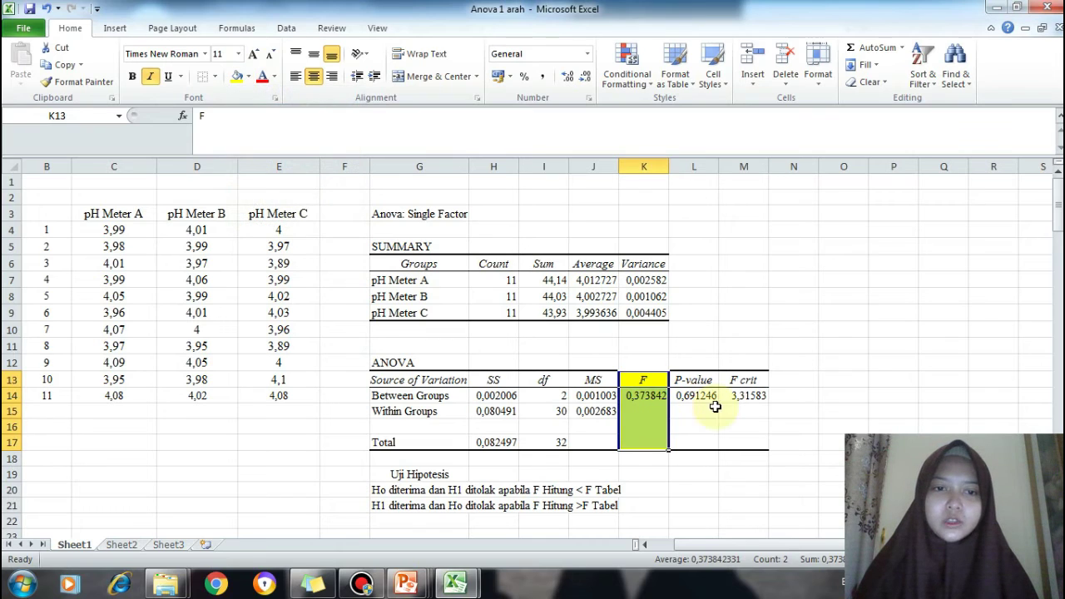
Step: Label the yellow F column of the ANOVA table by entering "F Hitung" in cell K16
click(649, 426)
text(F)
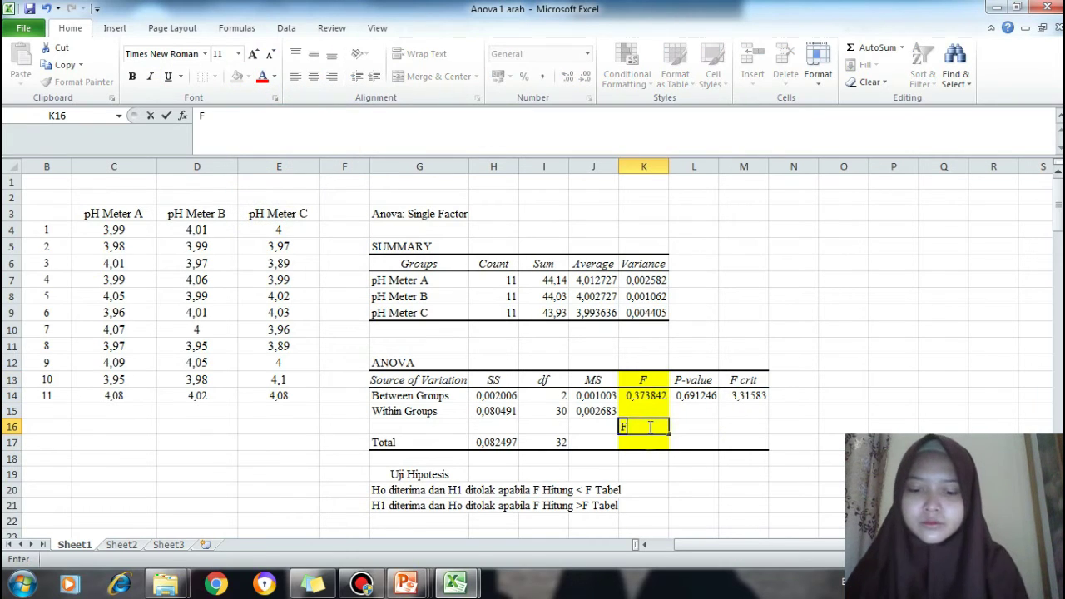
text( Hitung)
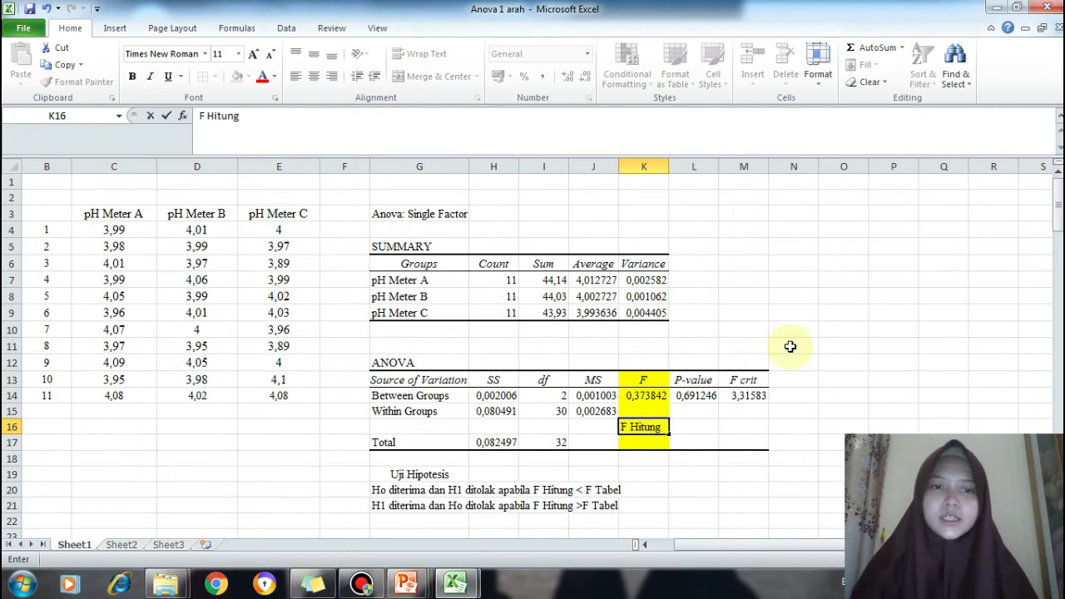
Step: Fill the F crit column, M13:M17, with light green and enter the label "F Tabel" in cell M16
drag(749, 380, 756, 444)
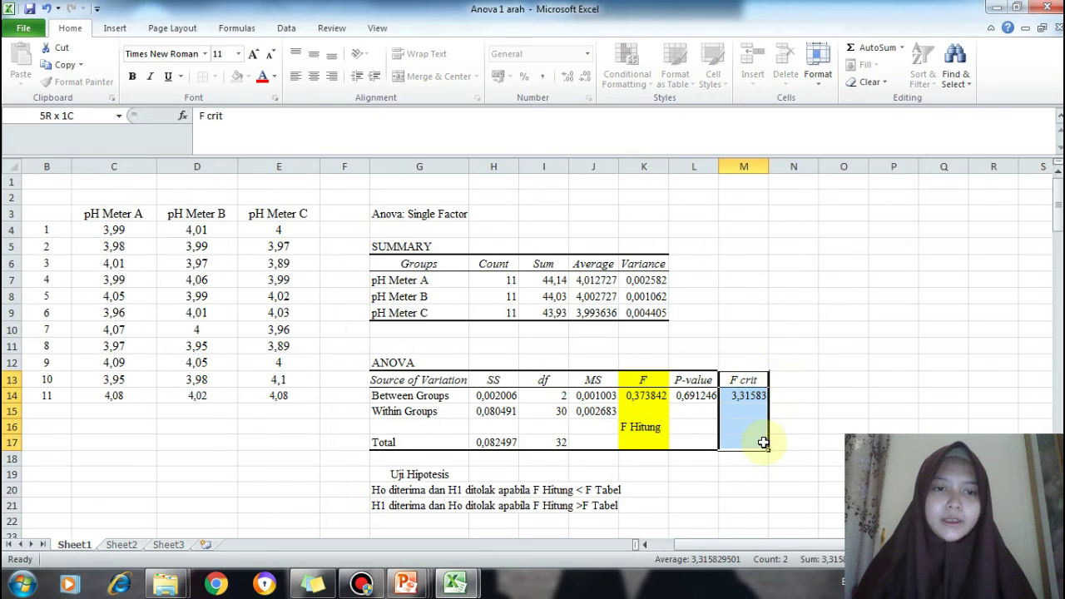
click(248, 76)
click(289, 191)
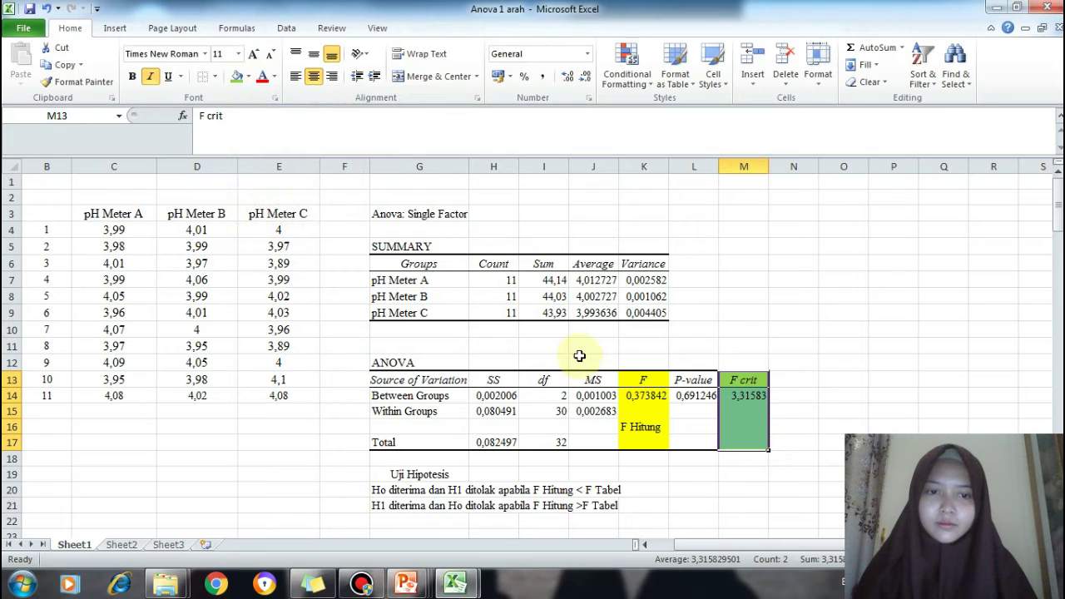
click(740, 428)
text(F Tabel)
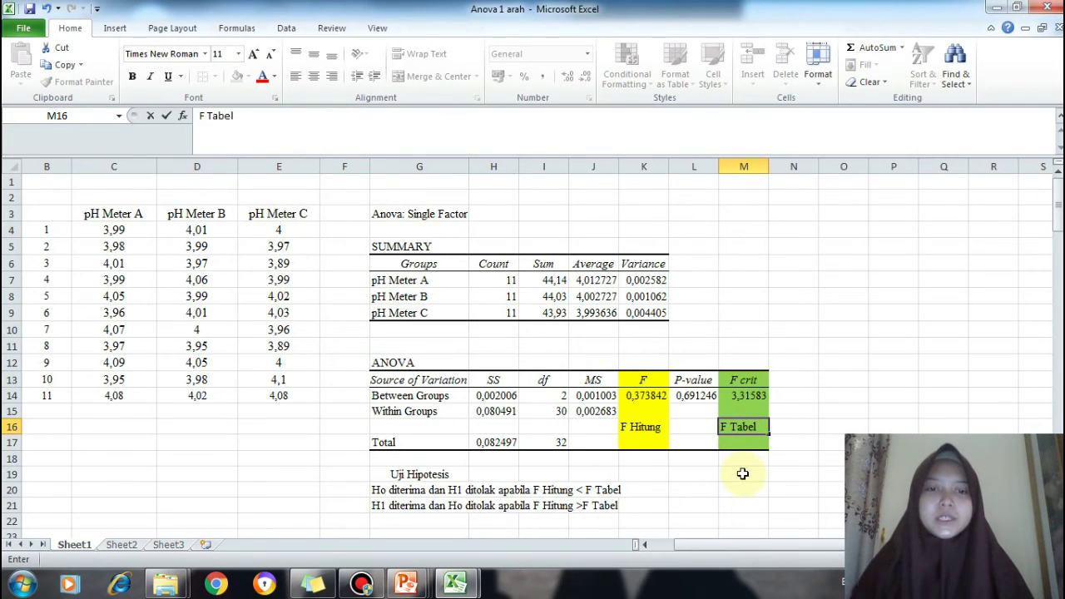
click(741, 473)
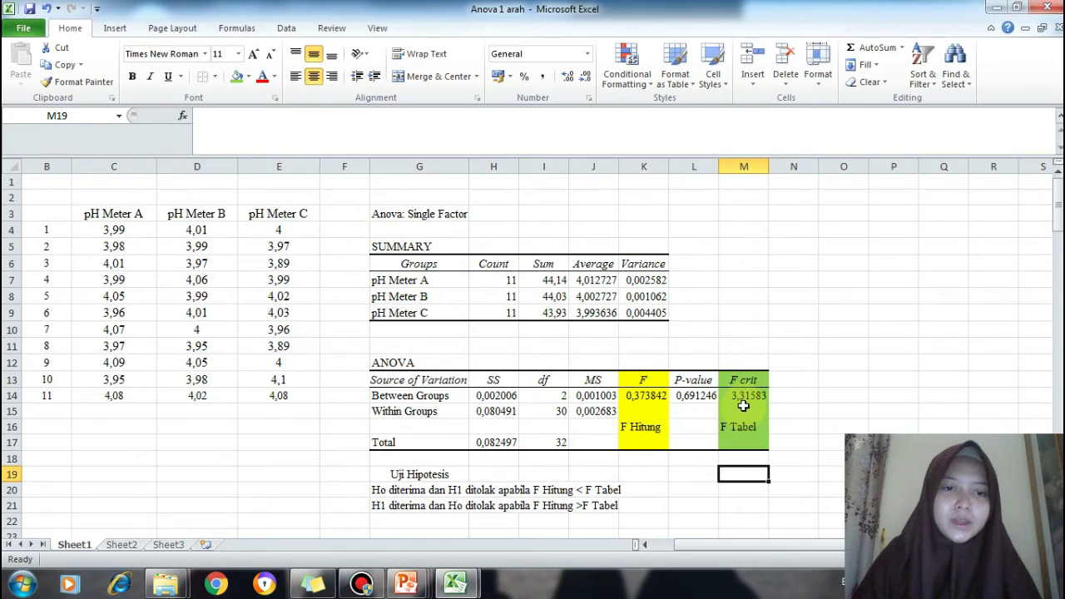
click(685, 463)
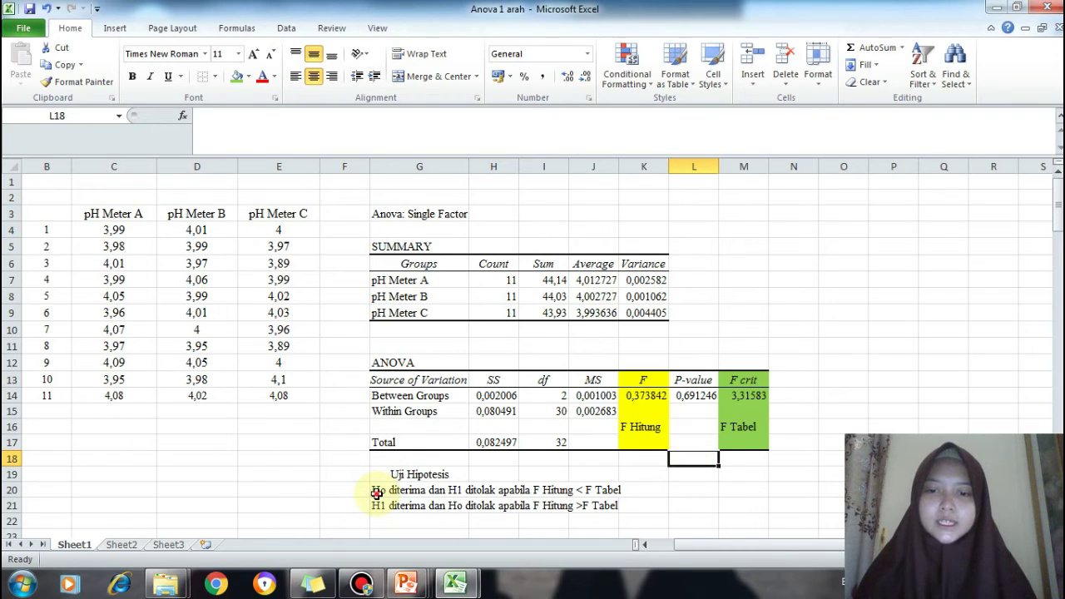
Step: Fill the Ho acceptance statement in row 20, G20:K20, with light purple
drag(376, 493, 626, 491)
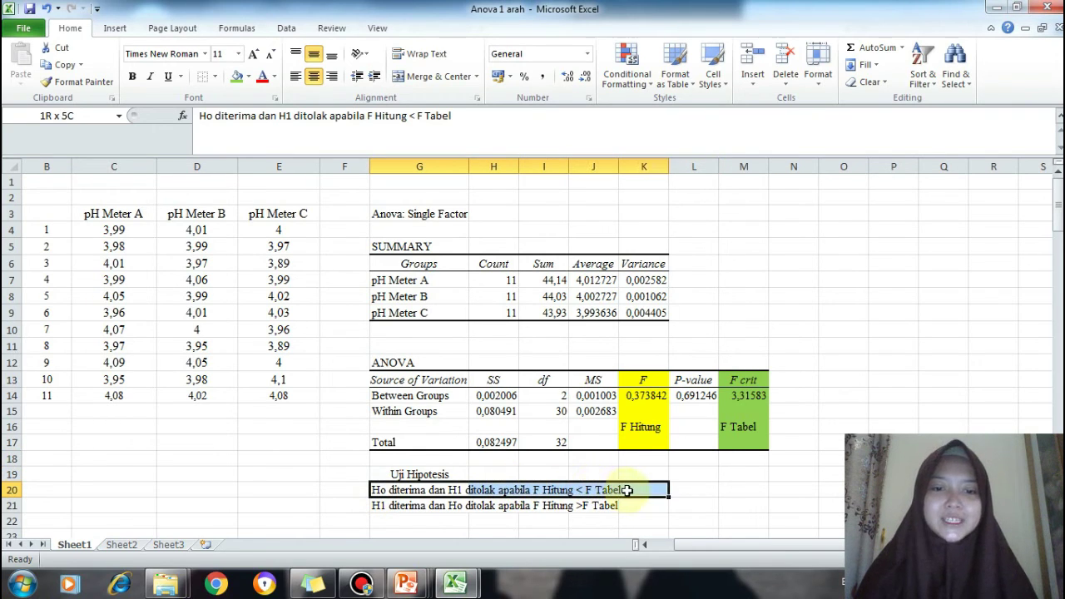
click(249, 77)
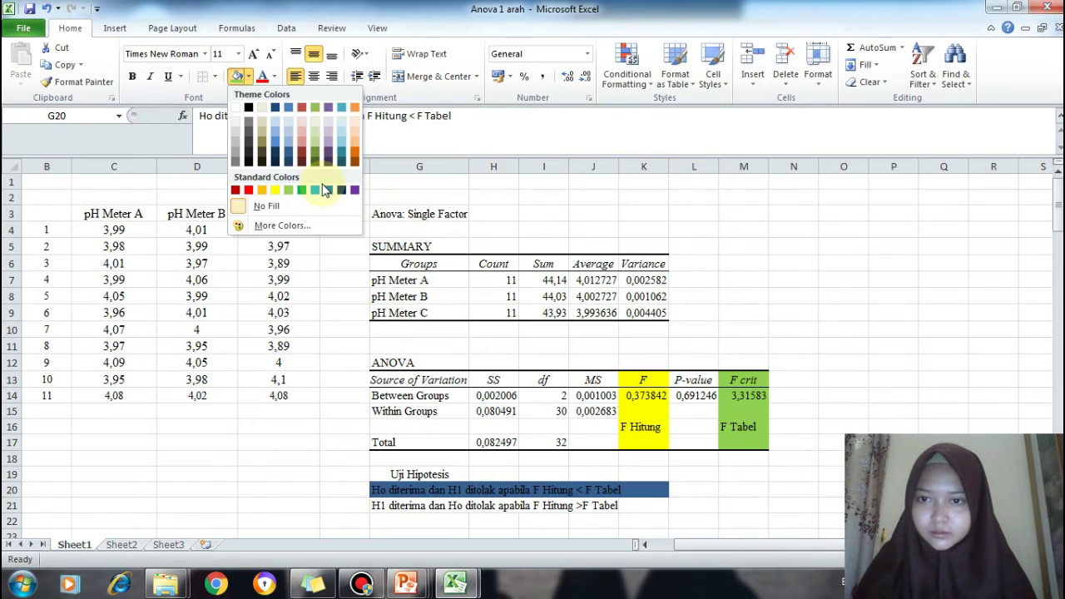
click(331, 131)
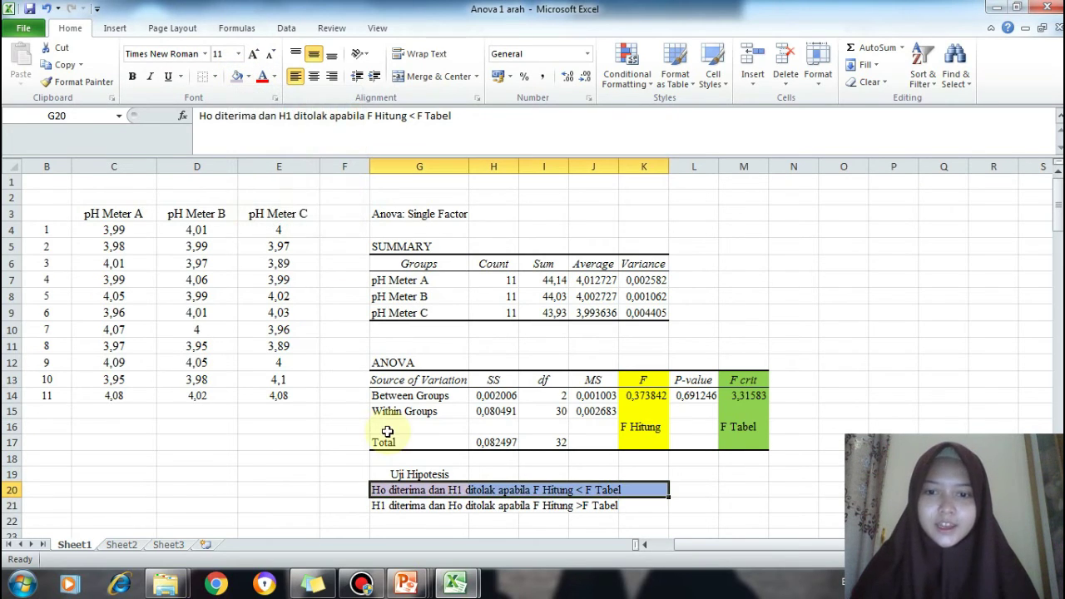
click(351, 459)
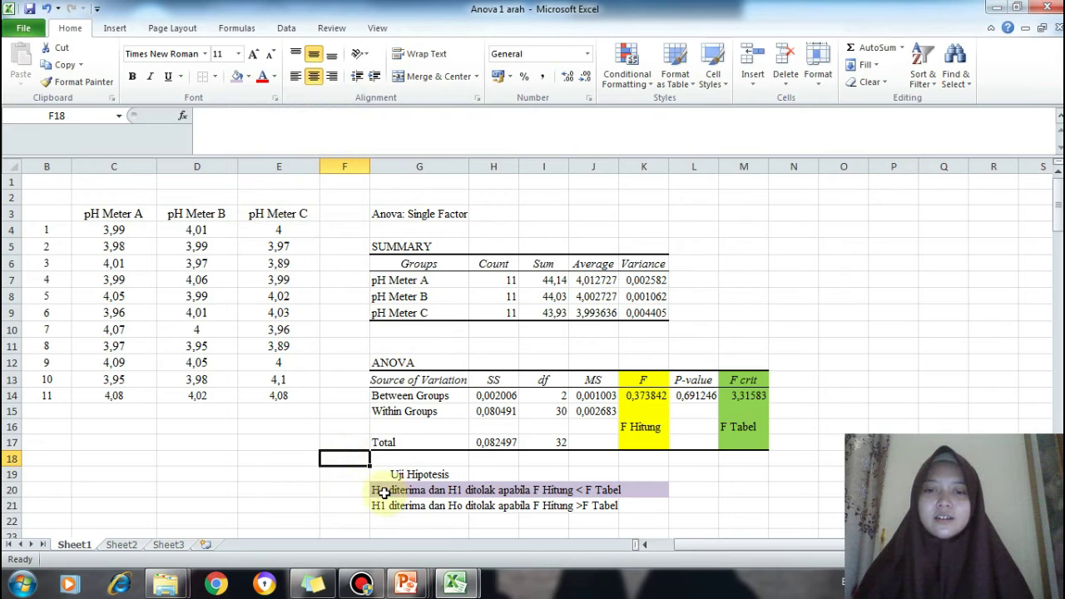
Step: Review the pH meter readings in B3:E14 and the ANOVA P-value in L13:L14 against the highlighted Ho statement
drag(66, 214, 289, 404)
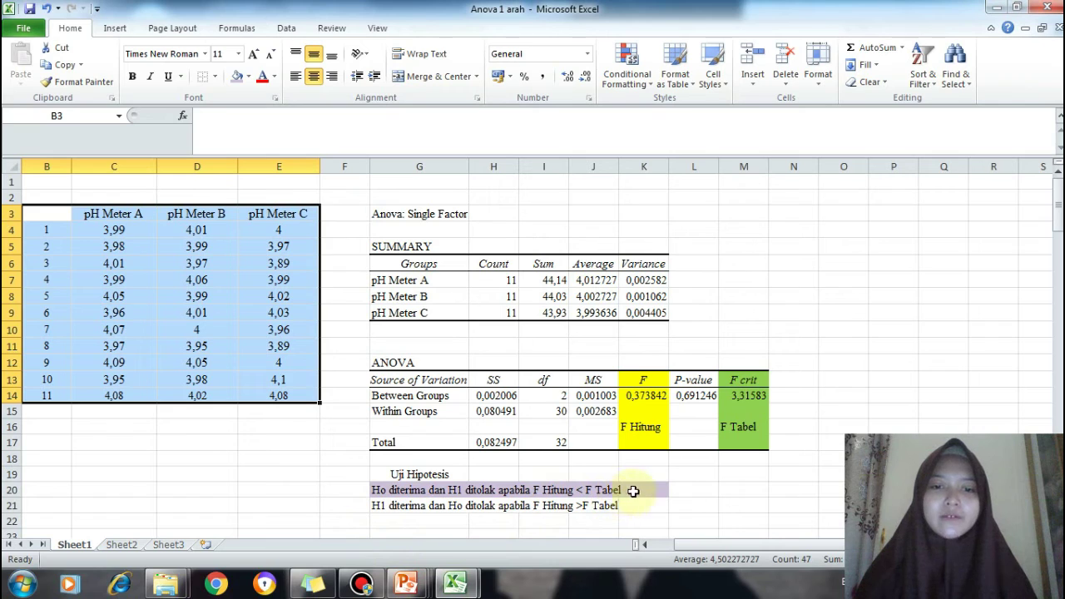
click(675, 492)
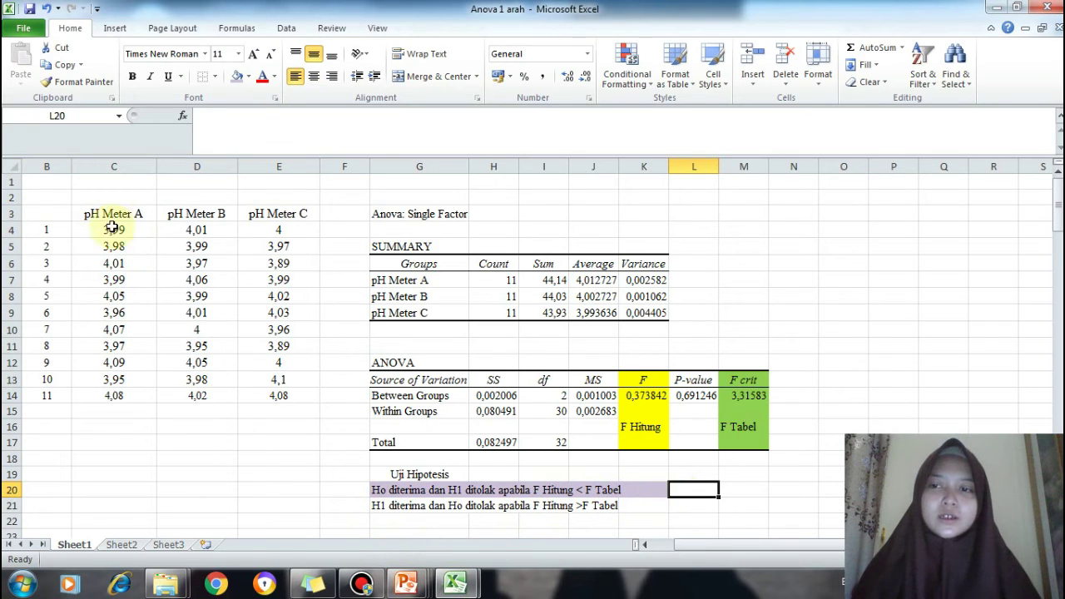
drag(51, 214, 308, 396)
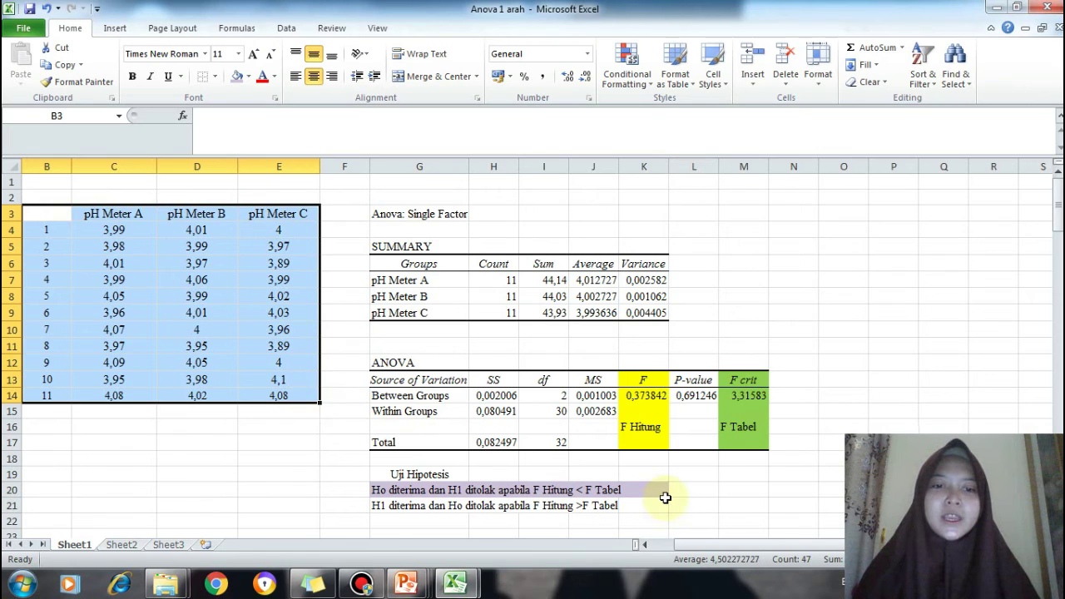
click(693, 490)
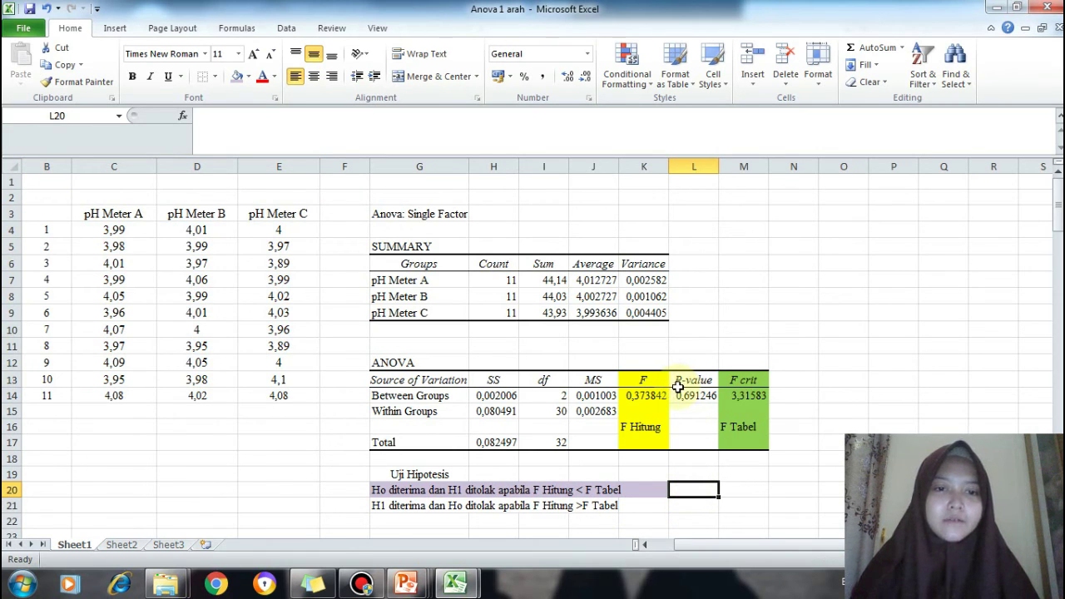
drag(679, 381, 683, 401)
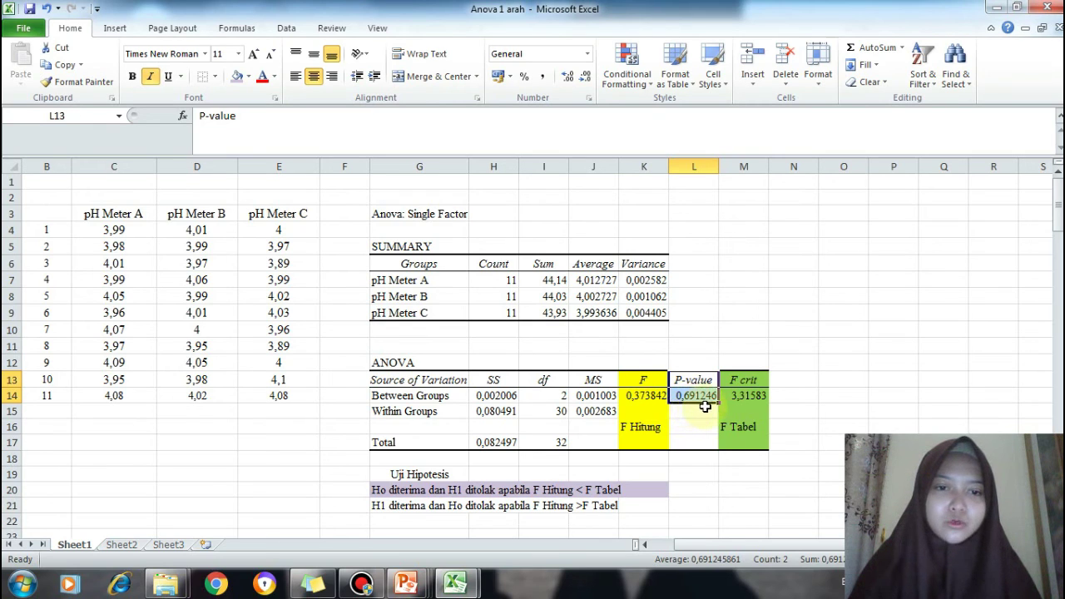
click(705, 424)
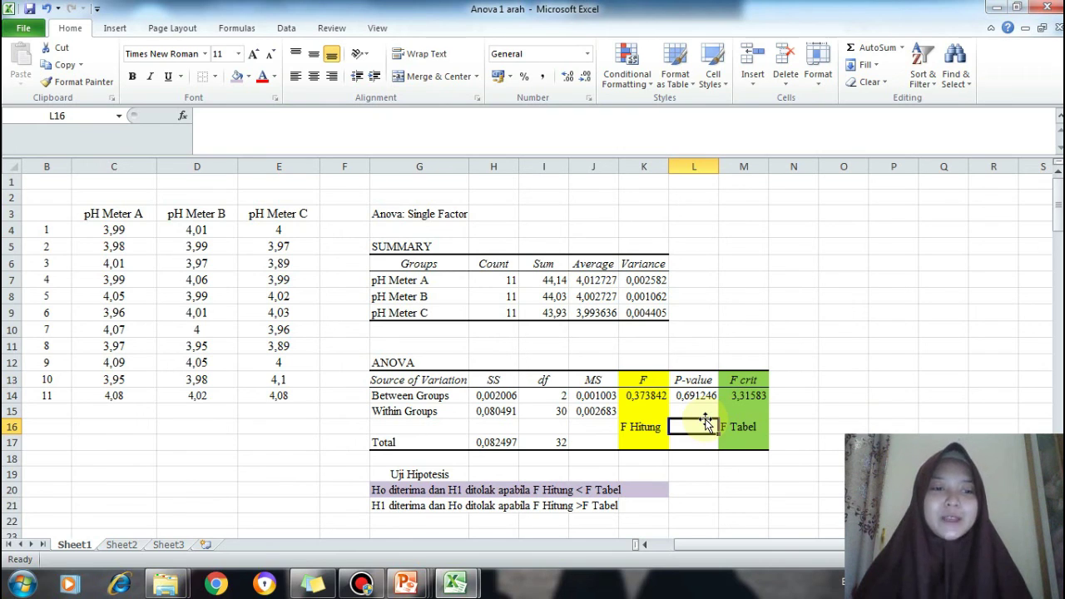
click(710, 491)
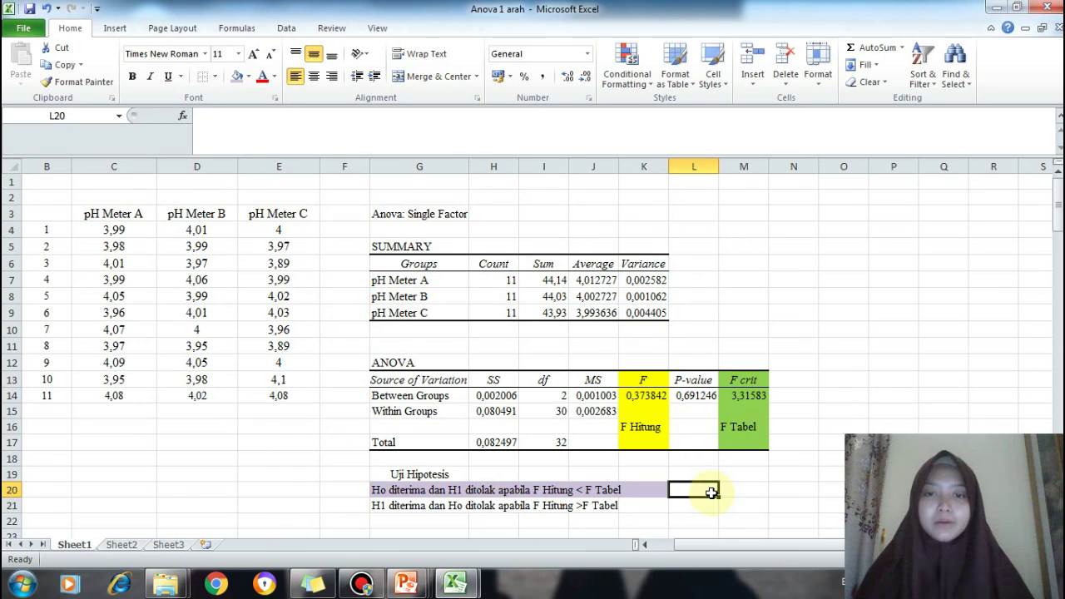